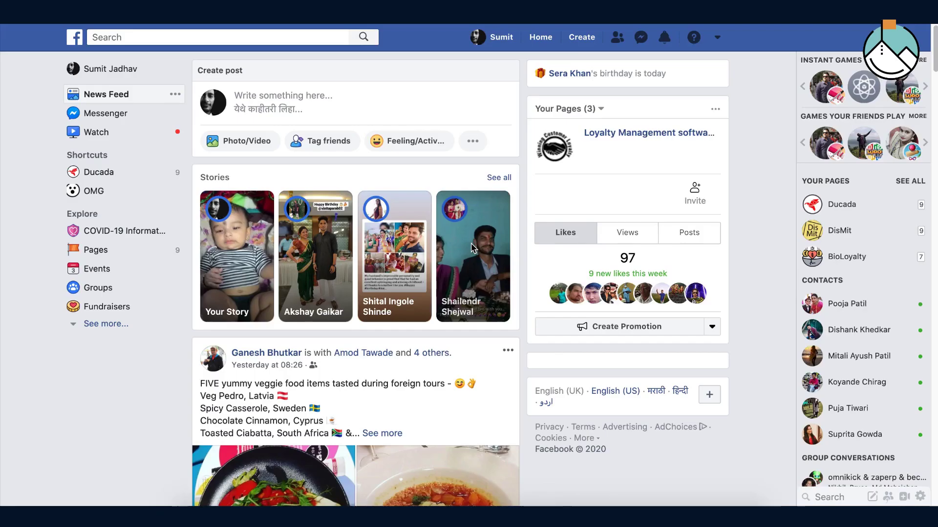
# Start creating a new Page from the full list of your Pages in the account menu
pyautogui.click(717, 38)
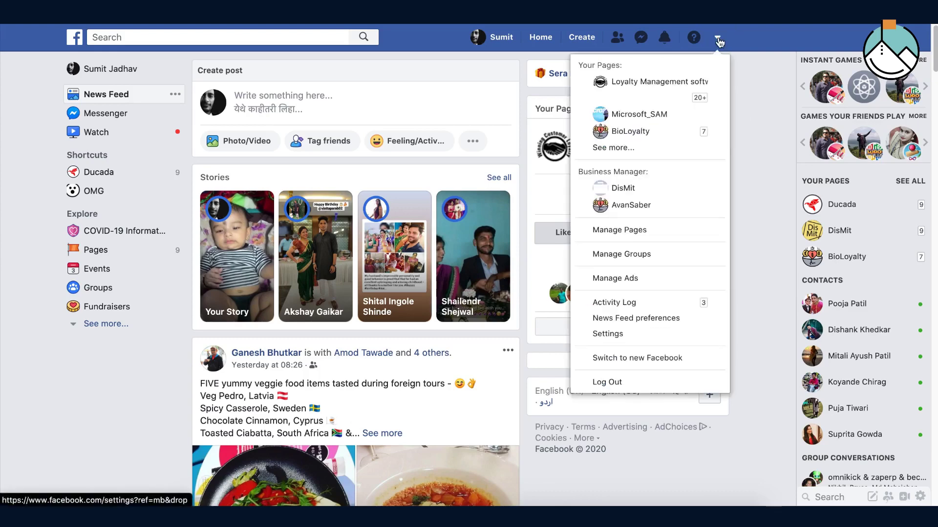
pyautogui.click(614, 155)
pyautogui.click(471, 79)
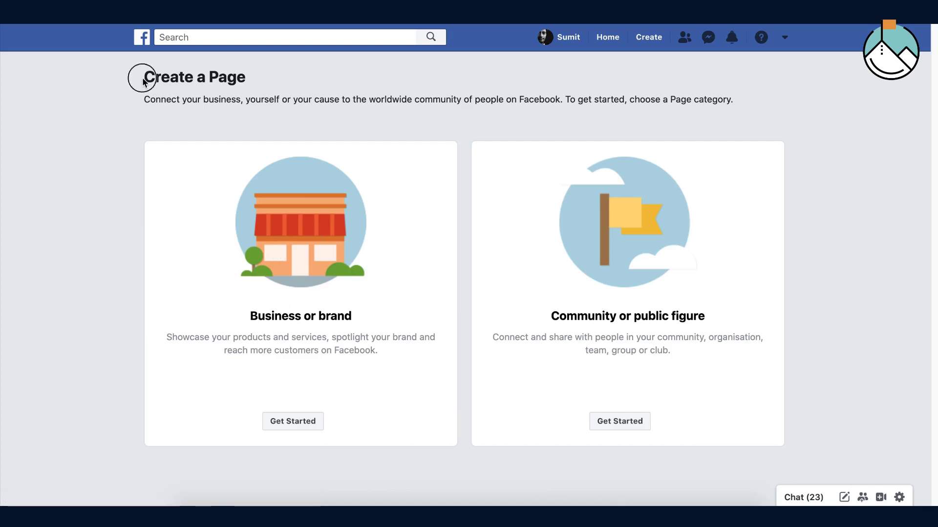
pyautogui.moveTo(138, 77); pyautogui.dragTo(237, 78)
pyautogui.moveTo(249, 318); pyautogui.dragTo(368, 326)
# Choose a Business or brand Page and name it 'Sample Food Center'
pyautogui.click(299, 429)
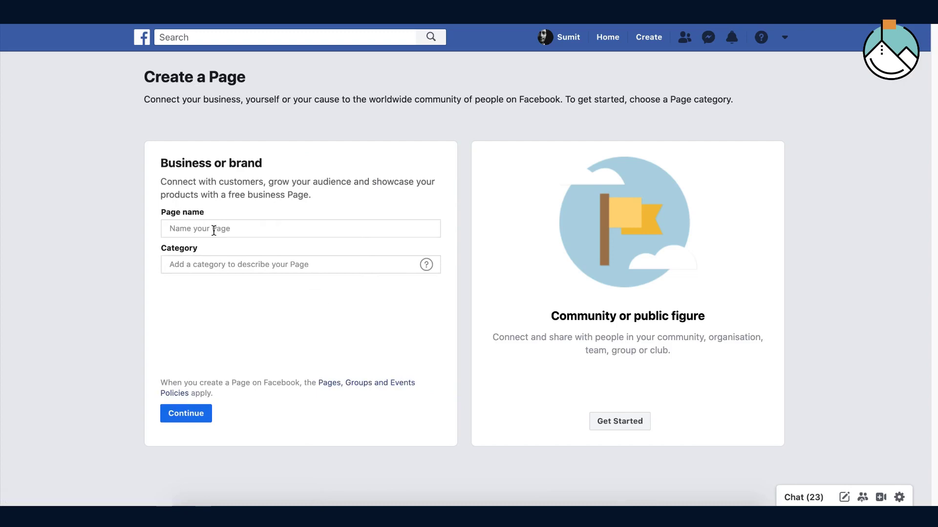
pyautogui.click(213, 236)
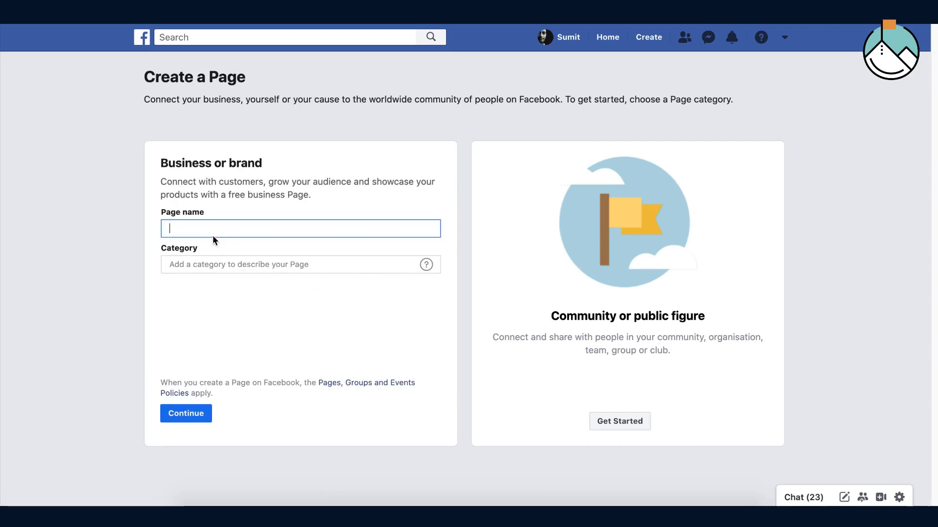
pyautogui.write('Sample Food Center')
# Search the Category field for 'res' after trying and removing Food & drink
pyautogui.click(170, 264)
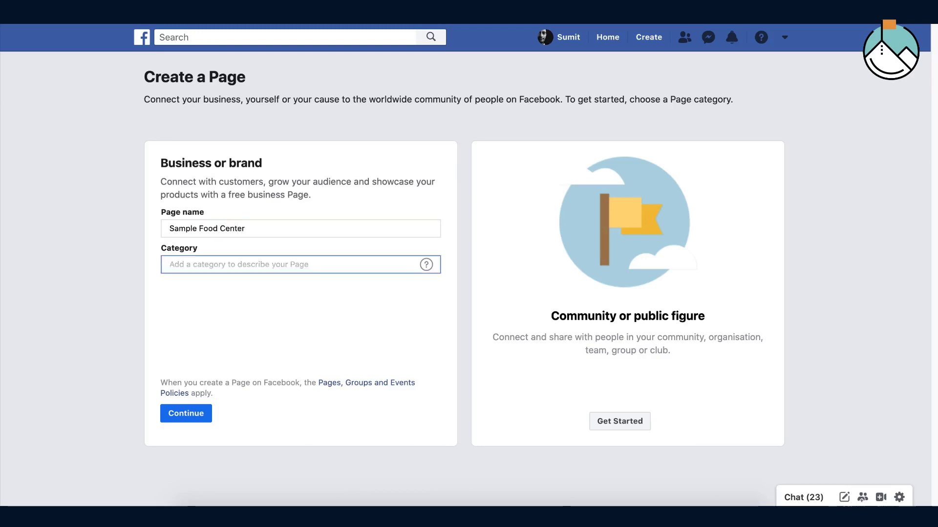
pyautogui.write('Foot')
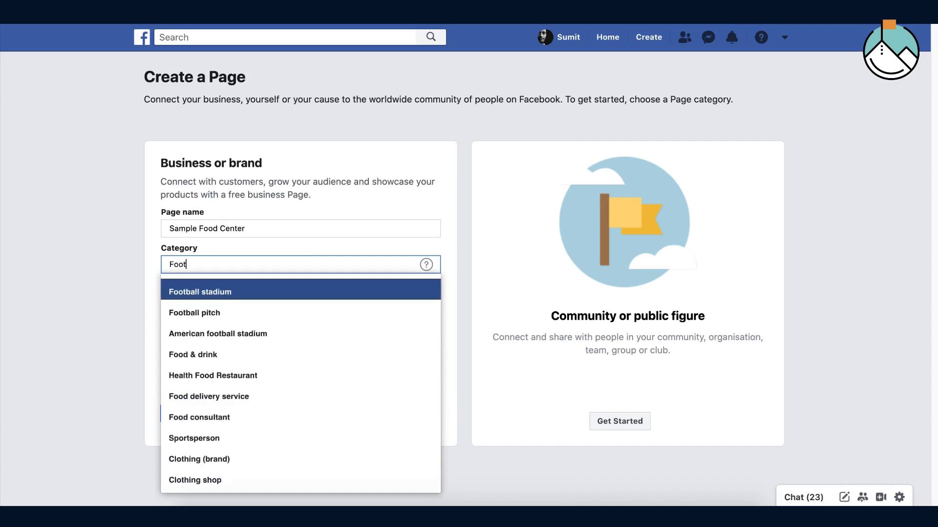
pyautogui.press('BackSpace')
pyautogui.write('d')
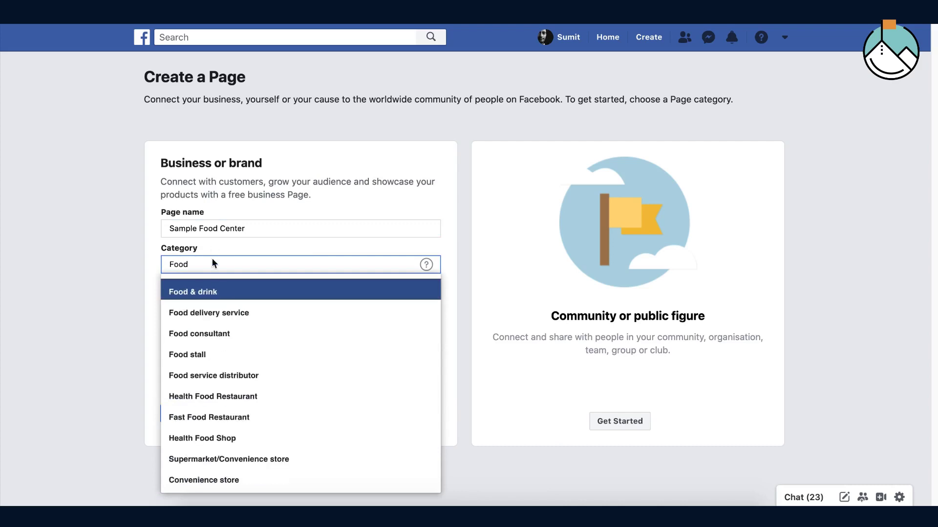
pyautogui.click(211, 291)
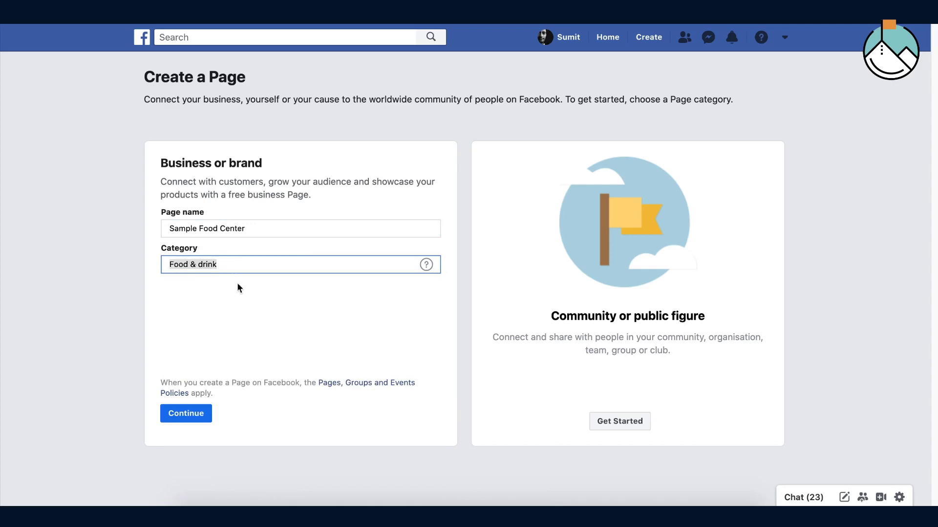
pyautogui.press('BackSpace')
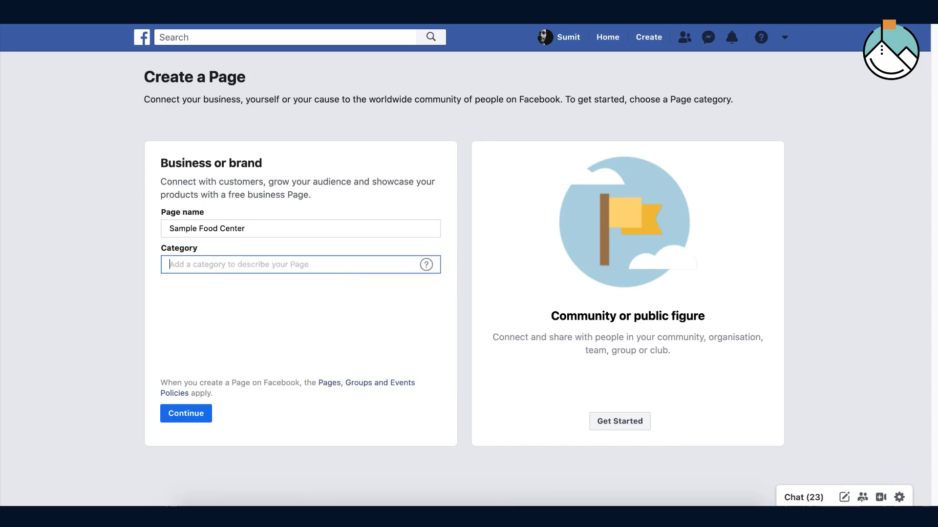
pyautogui.write('res')
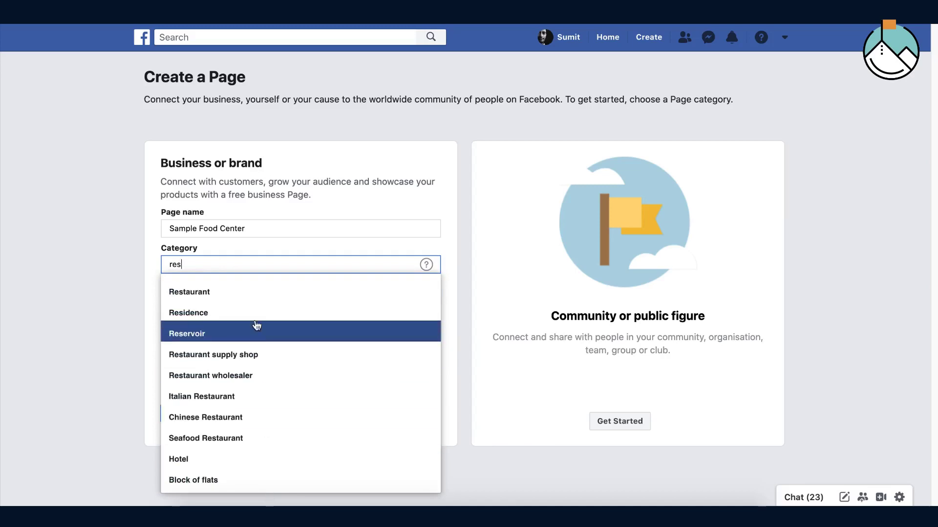
# Set the category to Restaurant and enter the street address
pyautogui.click(253, 292)
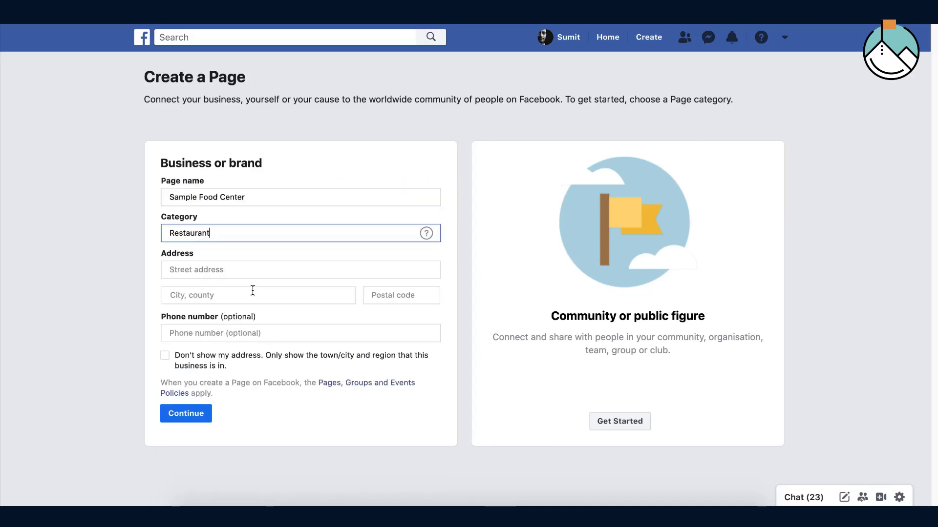
pyautogui.click(202, 267)
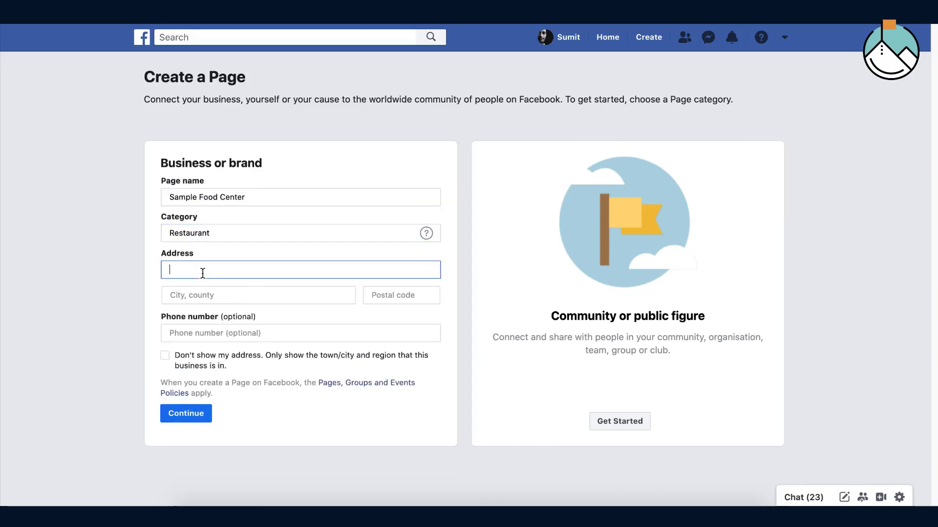
pyautogui.write('Adress details')
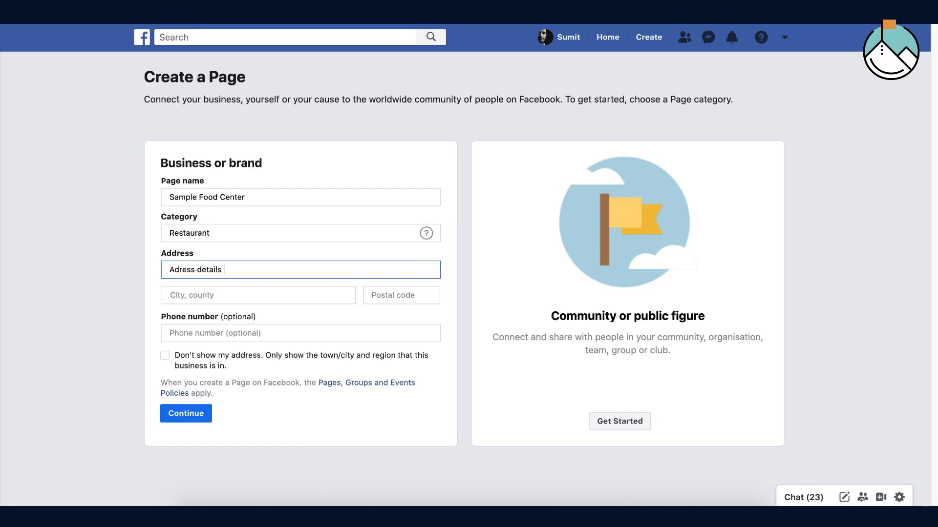
# Set the city to Mumbai, Maharashtra, replacing a wrongly chosen city
pyautogui.click(196, 295)
pyautogui.write('city')
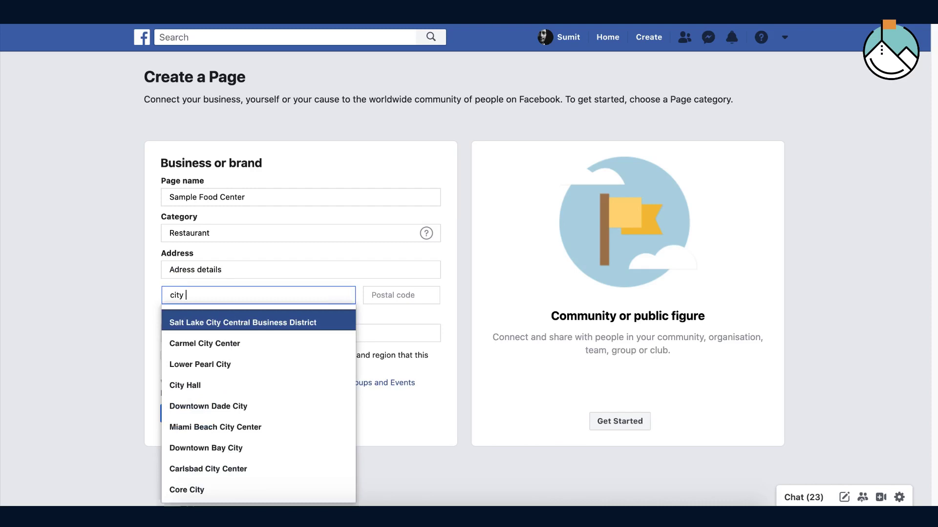
pyautogui.press('BackSpace')
pyautogui.press('BackSpace')
pyautogui.press('BackSpace')
pyautogui.press('BackSpace')
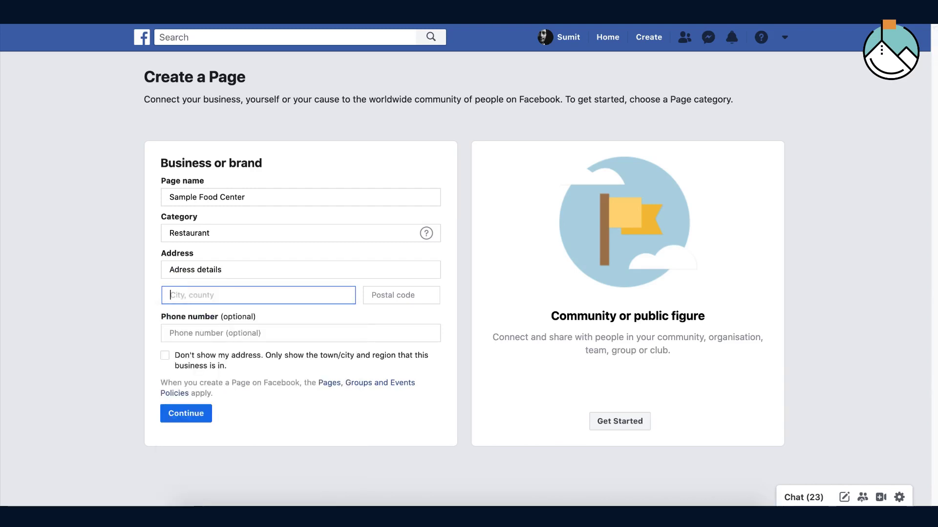
pyautogui.write('lon')
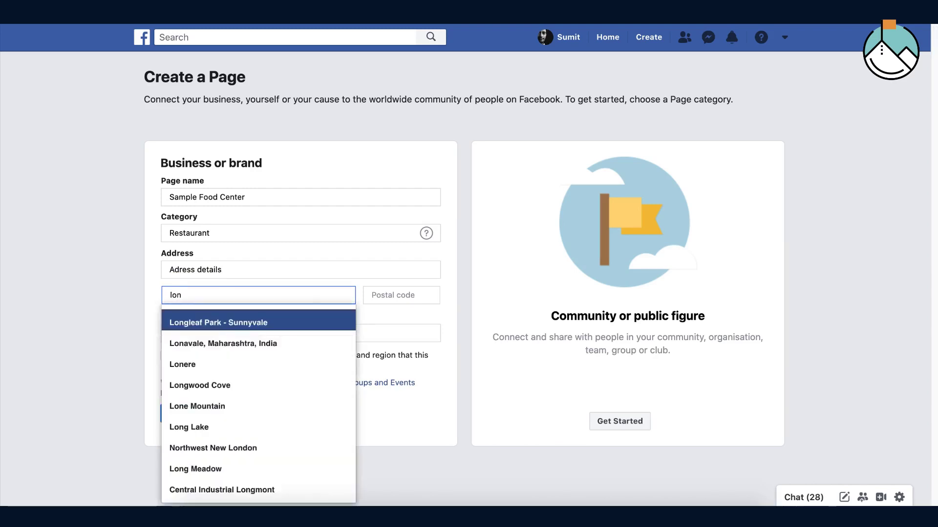
pyautogui.press('Return')
pyautogui.press('Tab')
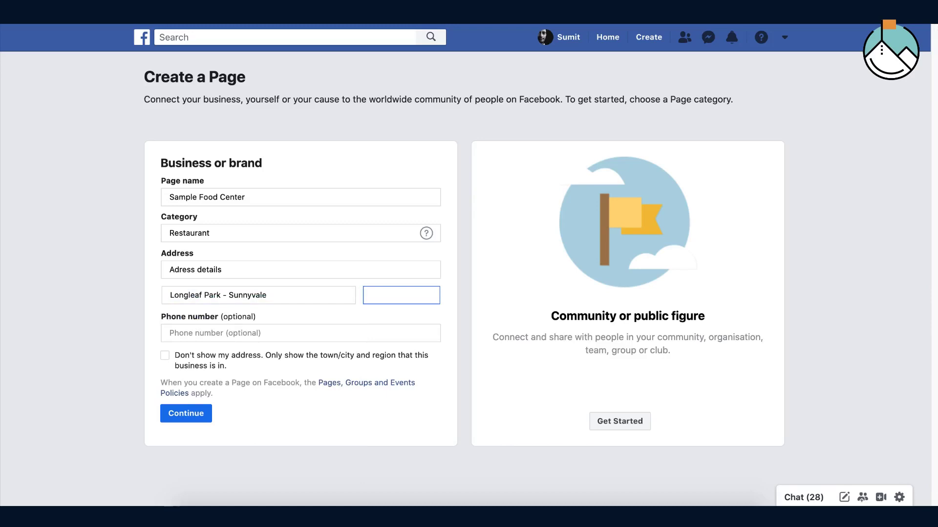
pyautogui.hotkey('shift', 'Tab')
pyautogui.press('BackSpace')
pyautogui.write('mum')
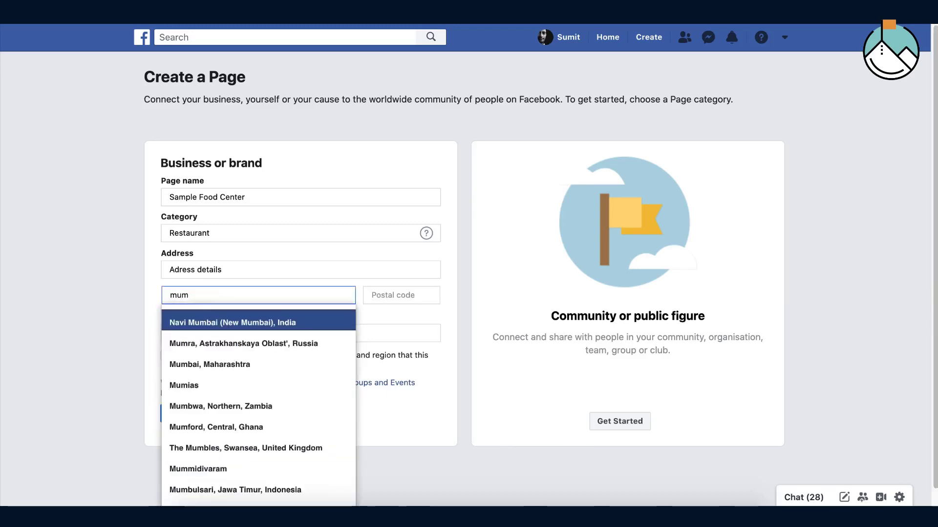
pyautogui.click(219, 362)
# Enter postal code 421001, leave Phone empty, hide the street address, and submit
pyautogui.click(380, 296)
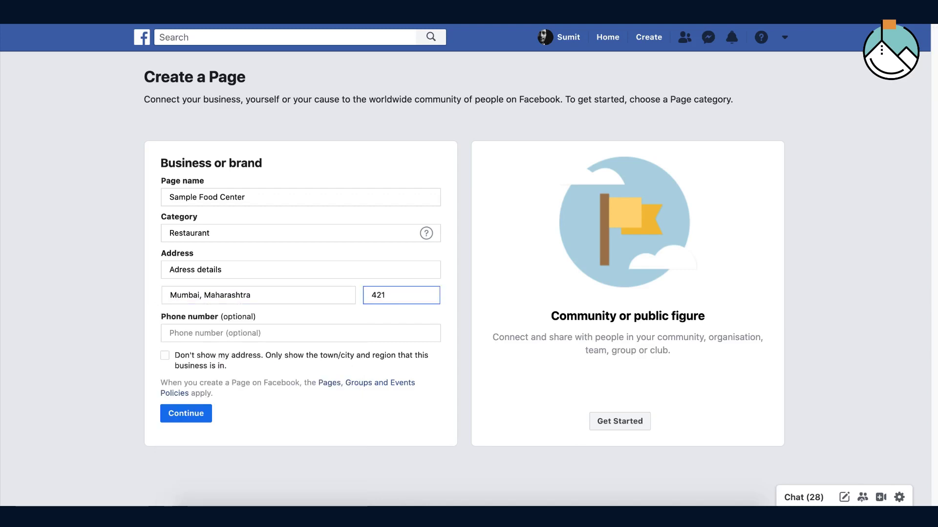
pyautogui.write('421001')
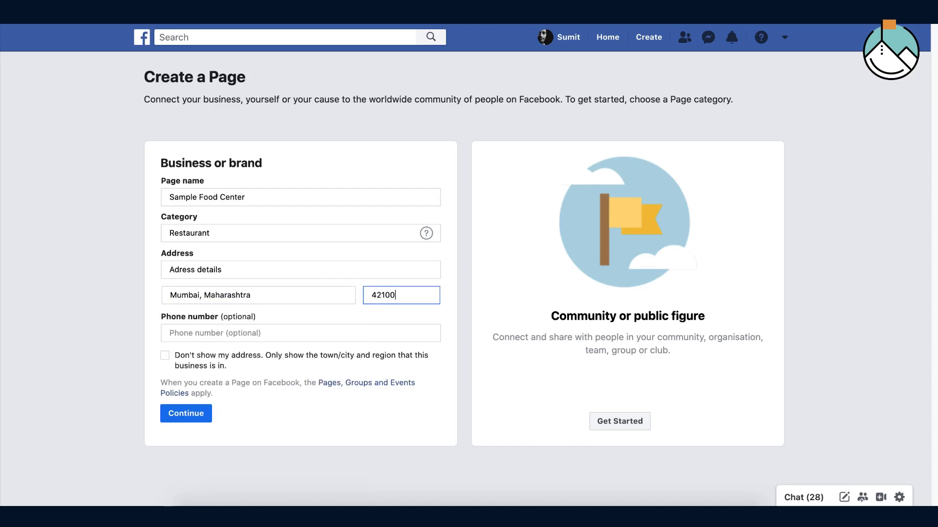
pyautogui.click(300, 333)
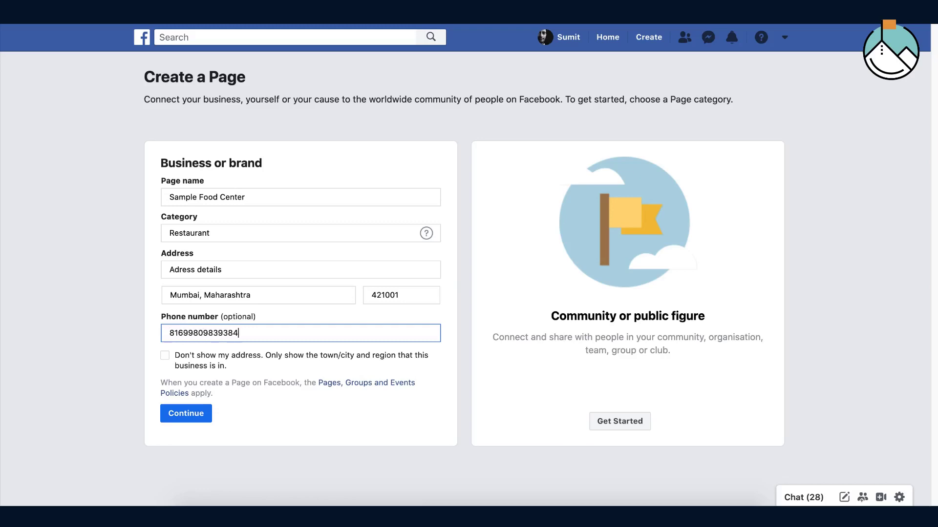
pyautogui.hotkey('ctrl', 'a')
pyautogui.press('BackSpace')
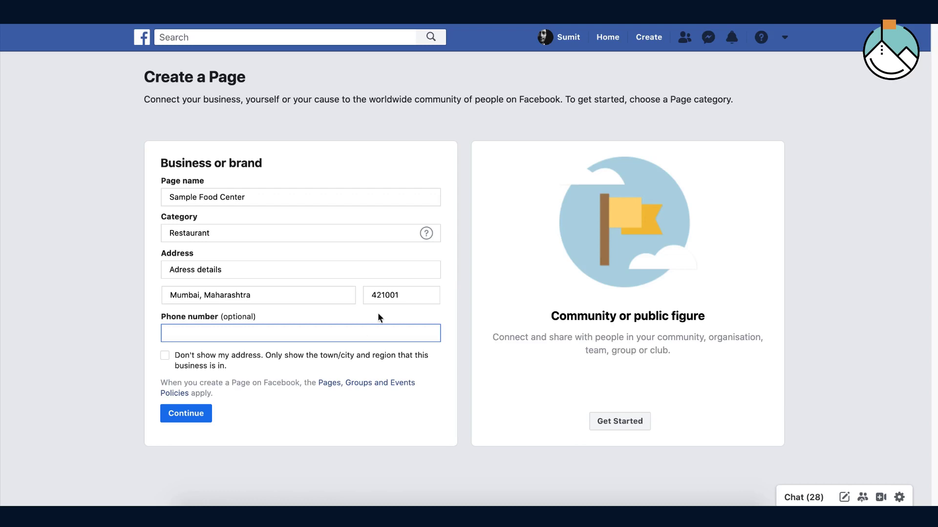
pyautogui.click(165, 361)
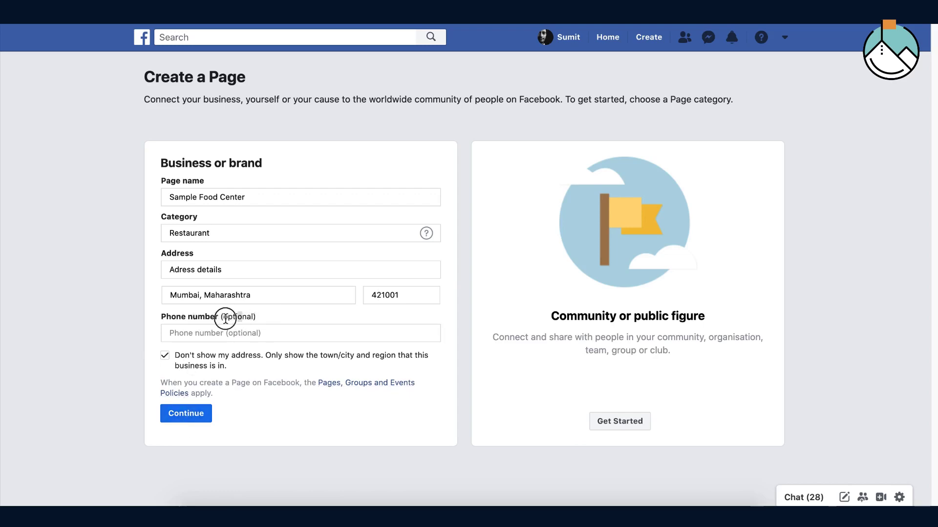
pyautogui.click(194, 414)
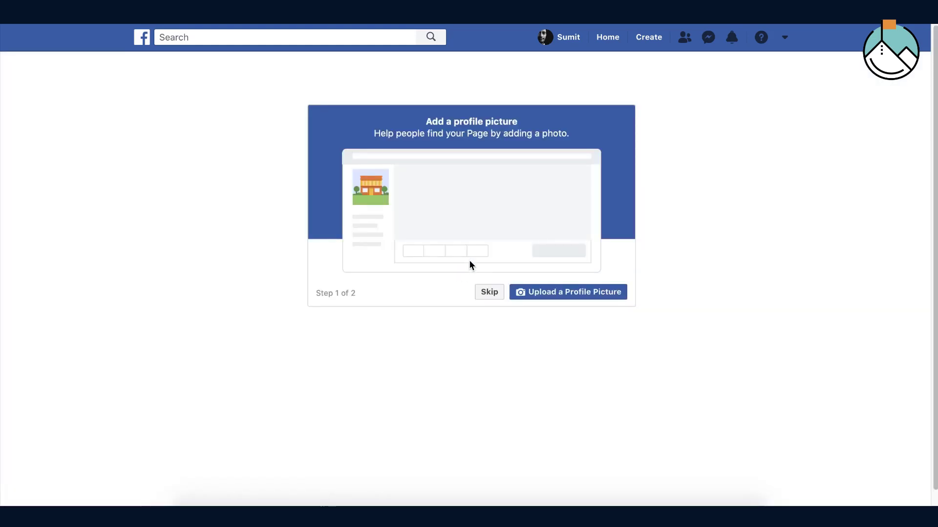
# Skip both the profile picture and the cover photo steps
pyautogui.click(489, 293)
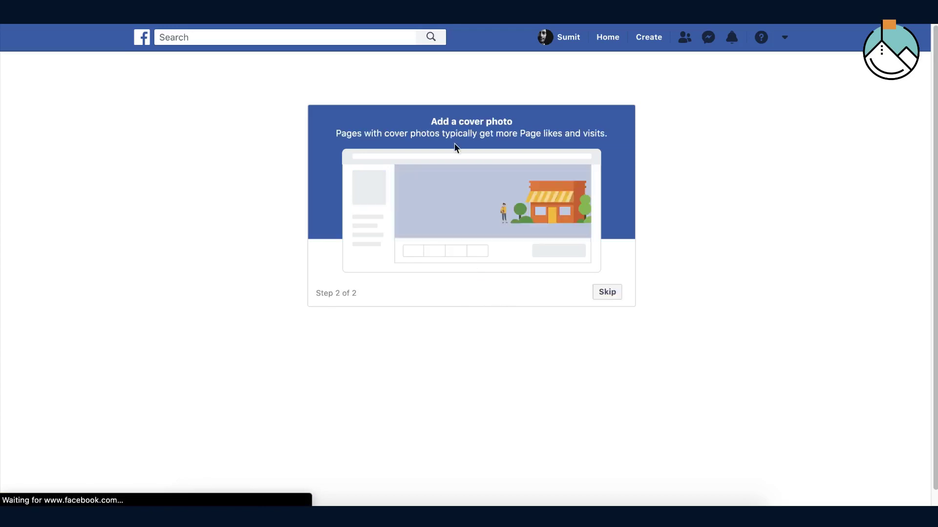
pyautogui.click(493, 294)
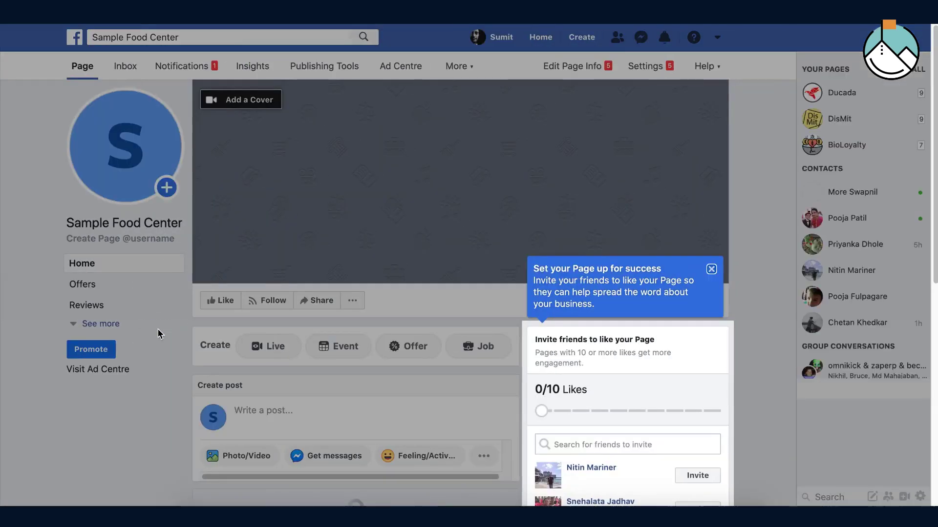
# Dismiss the Page setup tip and open the Page's Settings from the expanded left nav
pyautogui.click(711, 270)
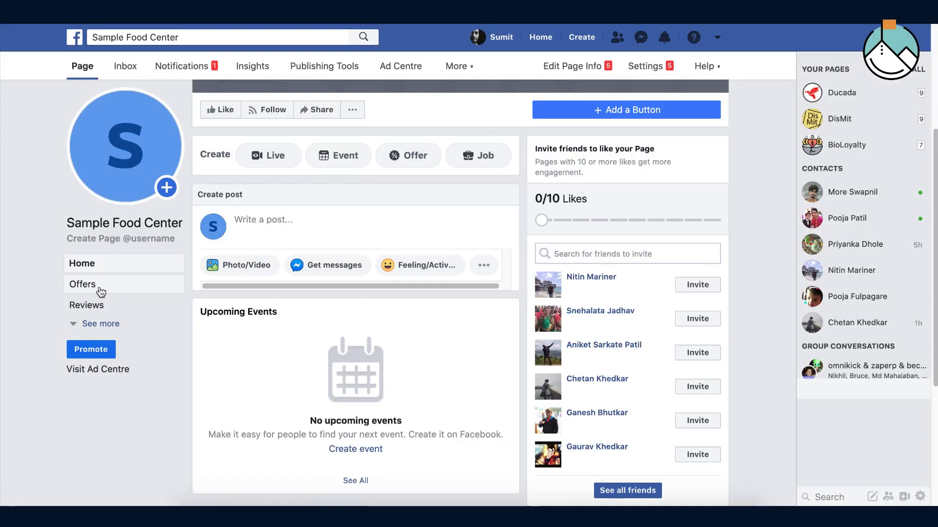
pyautogui.click(98, 323)
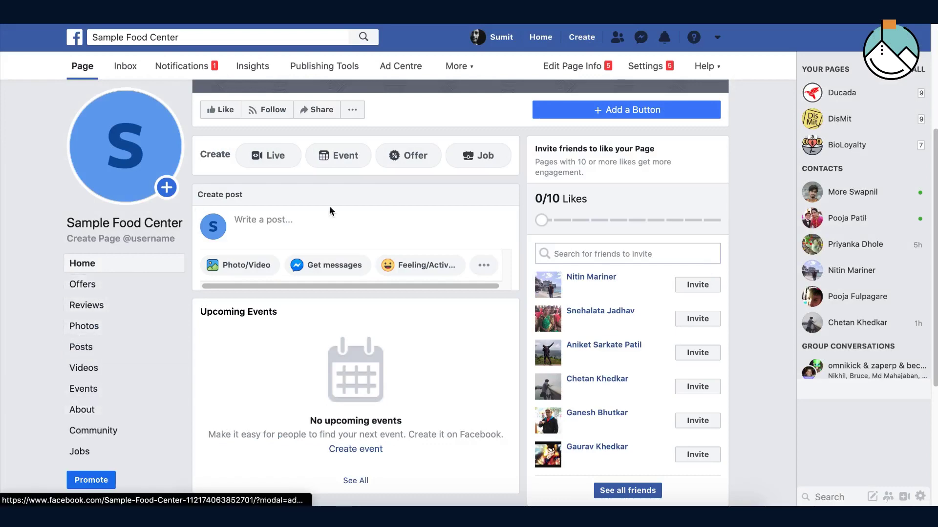
pyautogui.click(645, 66)
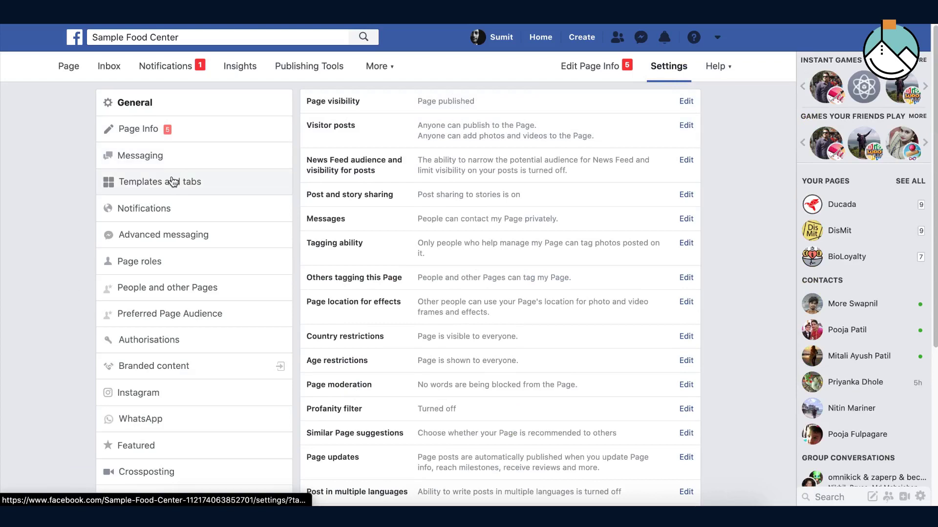
pyautogui.click(172, 181)
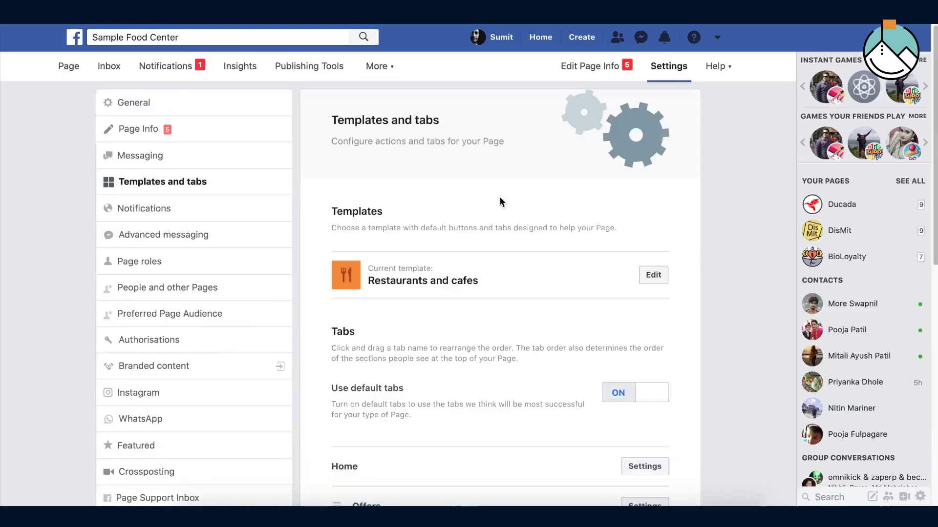
pyautogui.scroll(-7, 518, 248)
pyautogui.scroll(7, 514, 244)
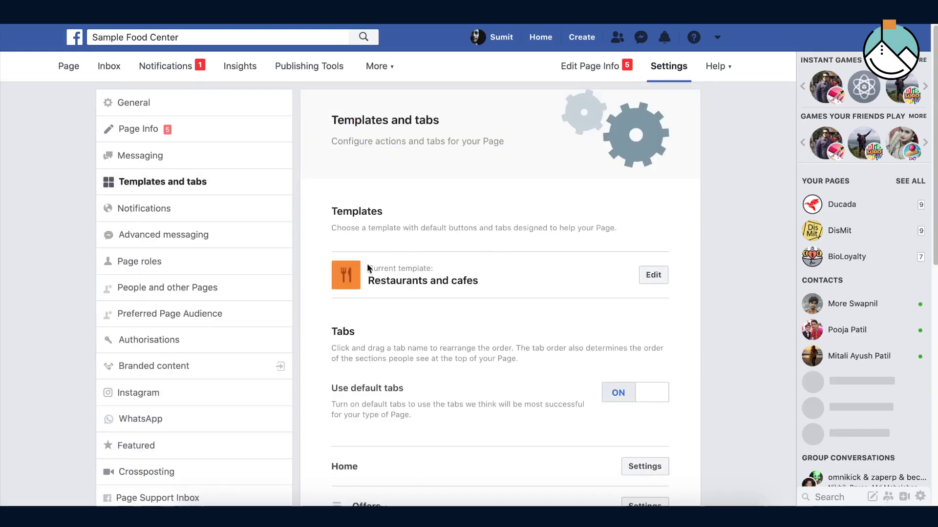
pyautogui.scroll(-3, 476, 277)
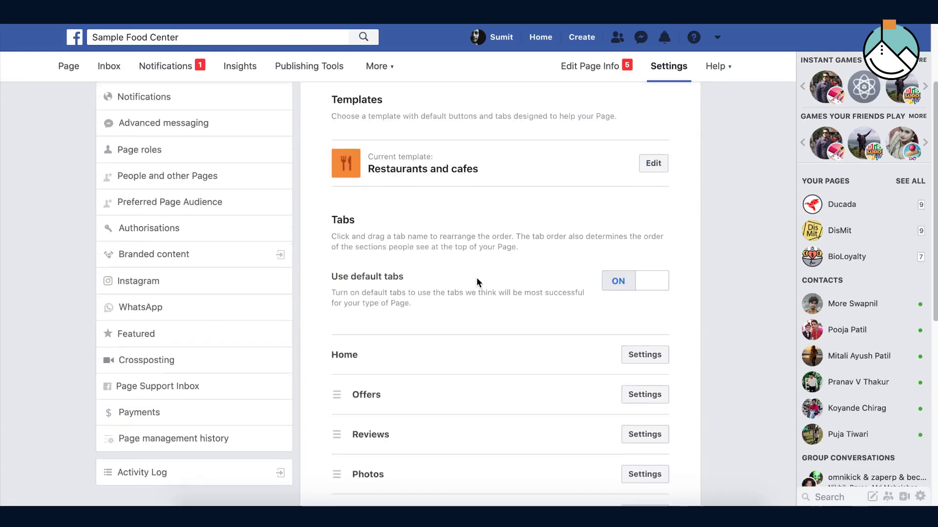
pyautogui.scroll(-4, 476, 282)
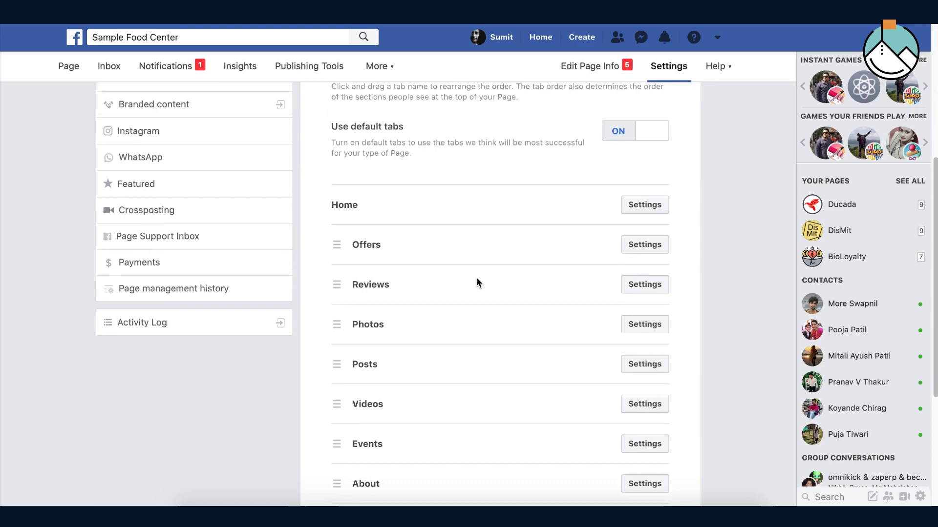
pyautogui.scroll(-2, 393, 380)
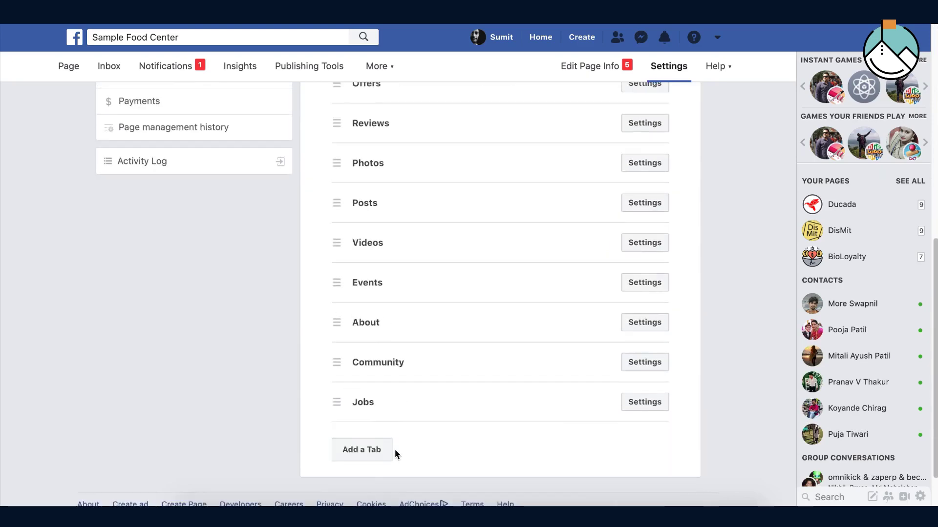
pyautogui.click(372, 454)
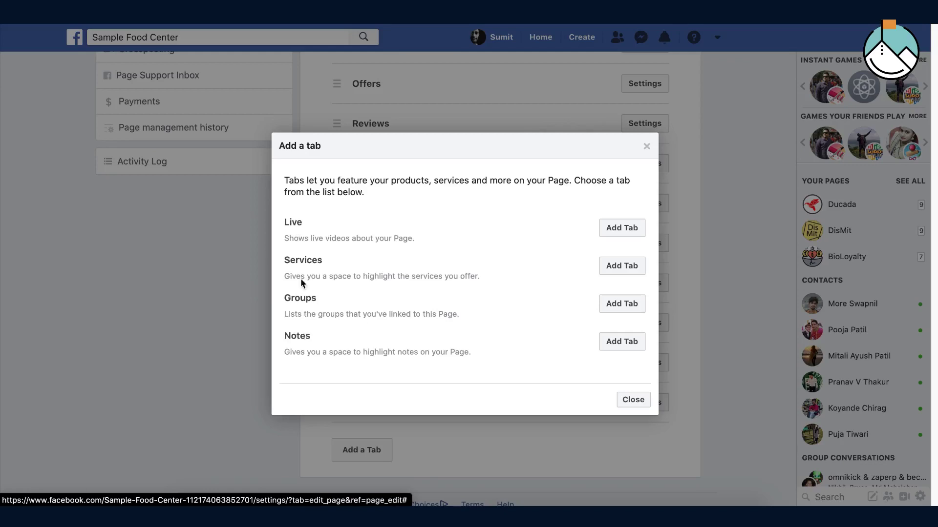
pyautogui.click(631, 399)
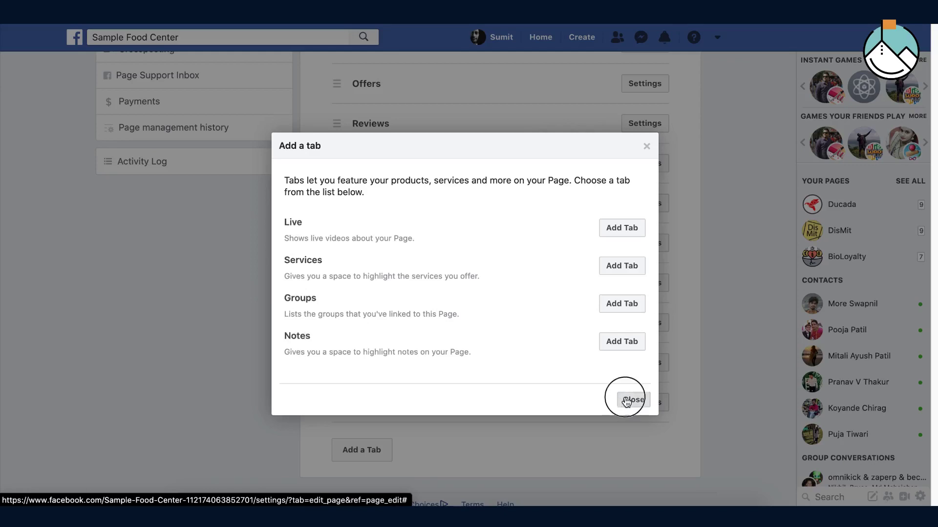
# Replace the Restaurants and cafes template with the Shopping template and confirm
pyautogui.scroll(6, 420, 210)
pyautogui.scroll(1, 420, 210)
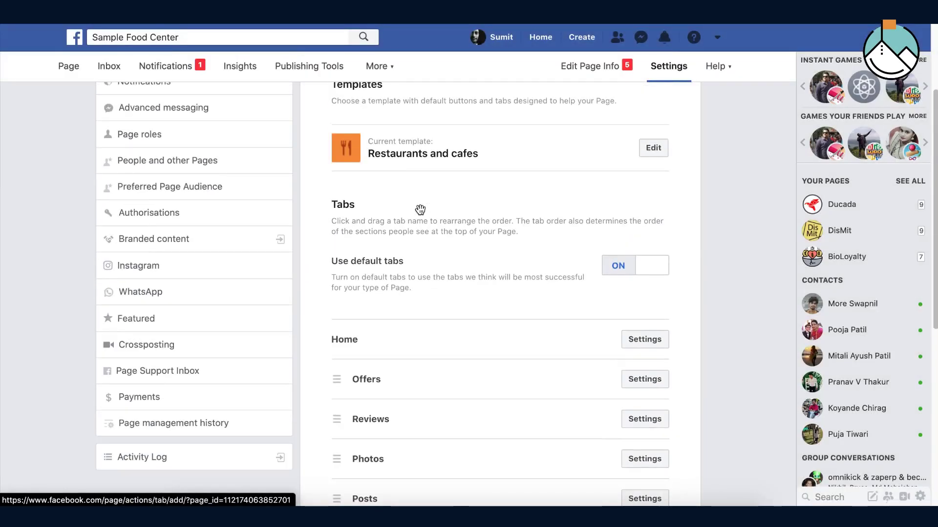
pyautogui.click(649, 151)
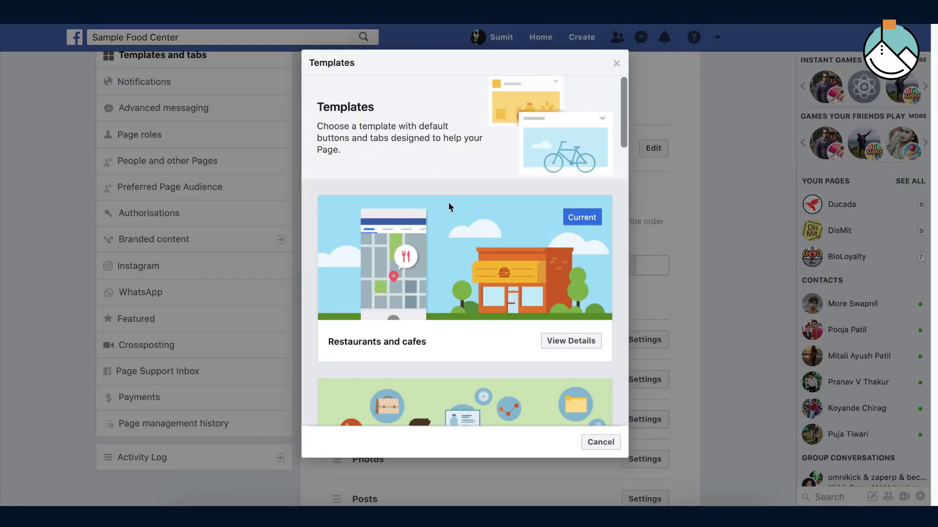
pyautogui.scroll(-2, 415, 258)
pyautogui.scroll(-3, 415, 258)
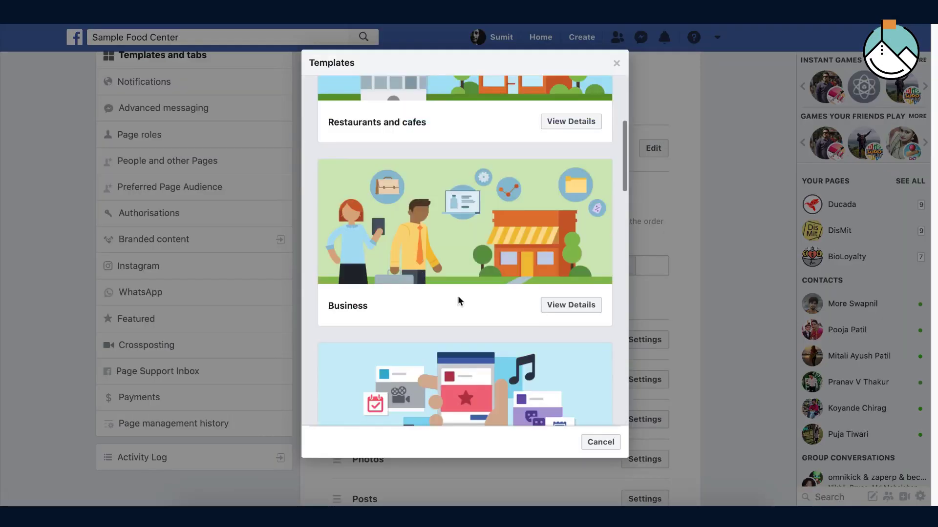
pyautogui.scroll(-8, 444, 255)
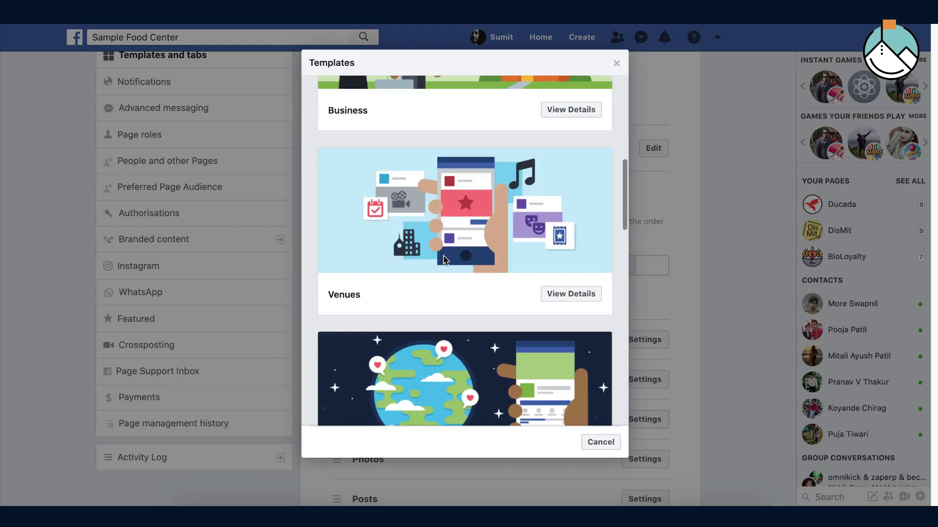
pyautogui.scroll(-7, 444, 260)
pyautogui.scroll(2, 444, 259)
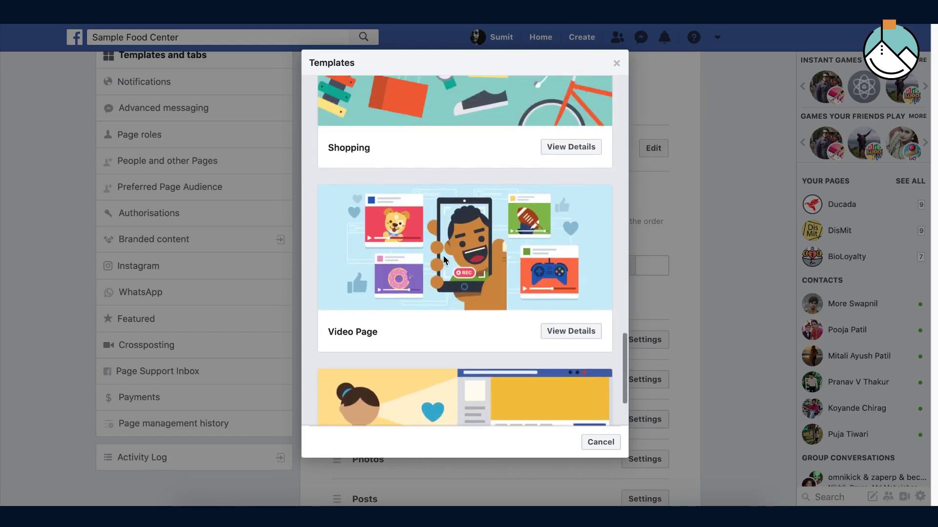
pyautogui.scroll(4, 444, 260)
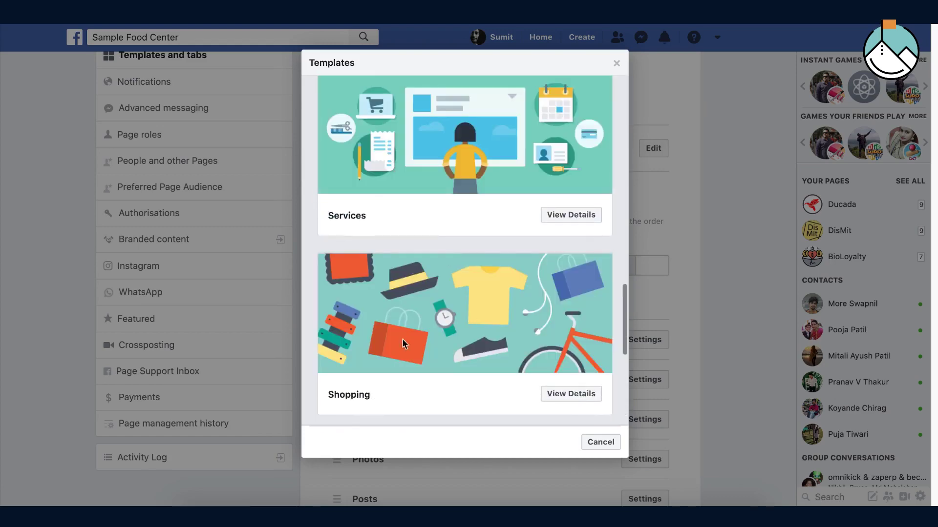
pyautogui.click(561, 398)
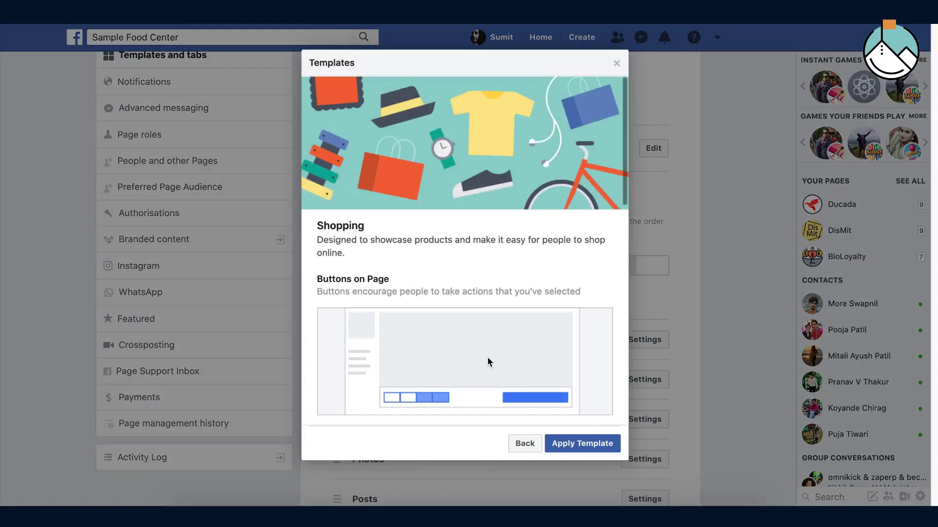
pyautogui.click(596, 445)
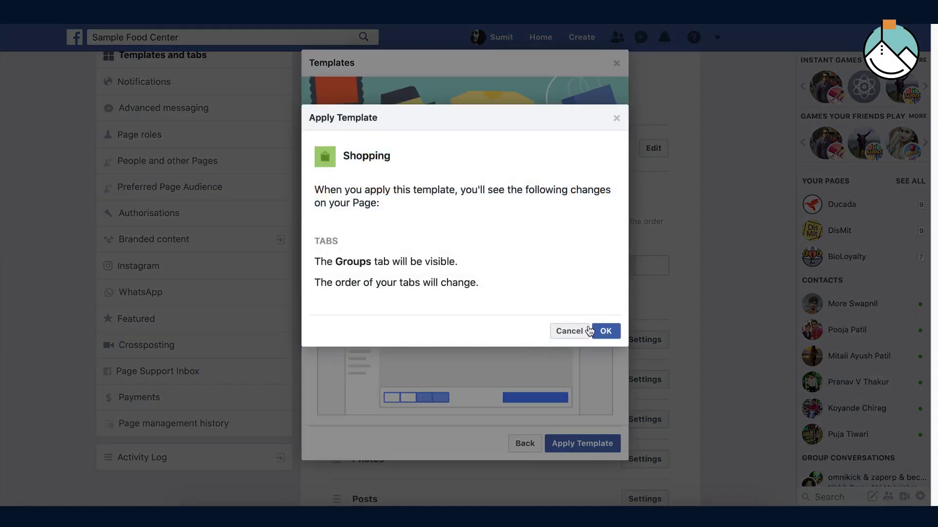
pyautogui.click(604, 331)
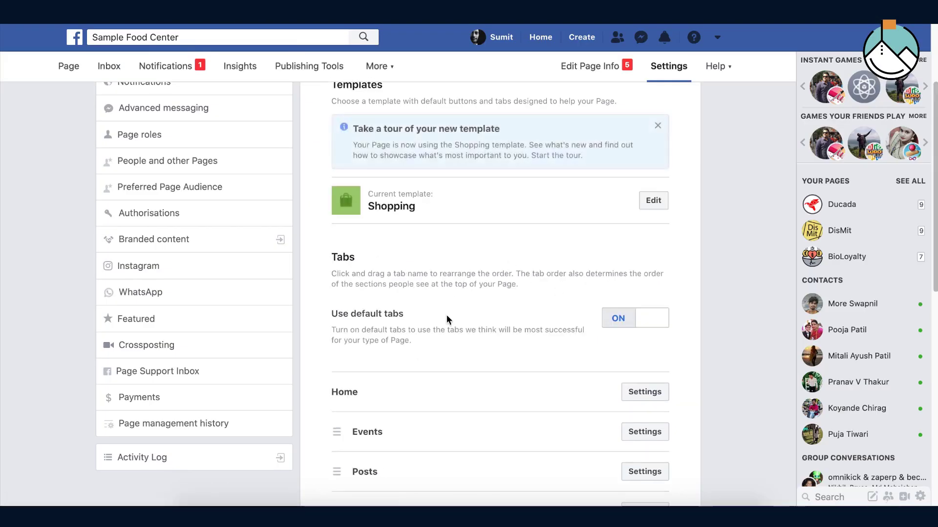
# Place the Shop tab second, under Home, and save it with Show Shop tab on
pyautogui.scroll(-3, 446, 315)
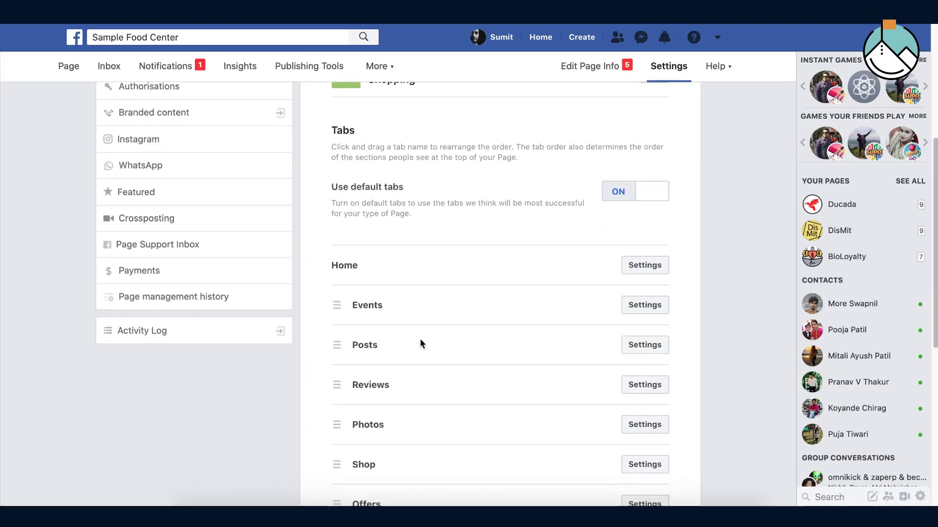
pyautogui.moveTo(392, 477); pyautogui.dragTo(388, 303)
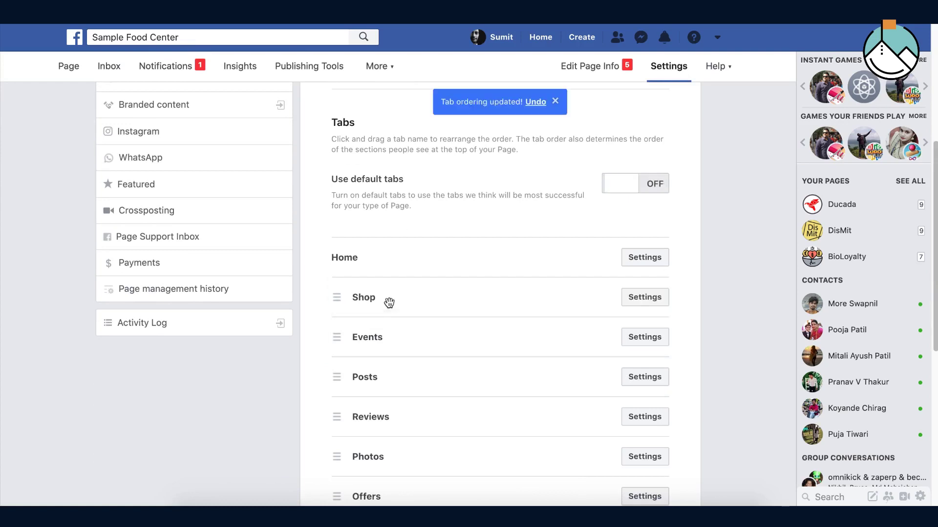
pyautogui.click(645, 297)
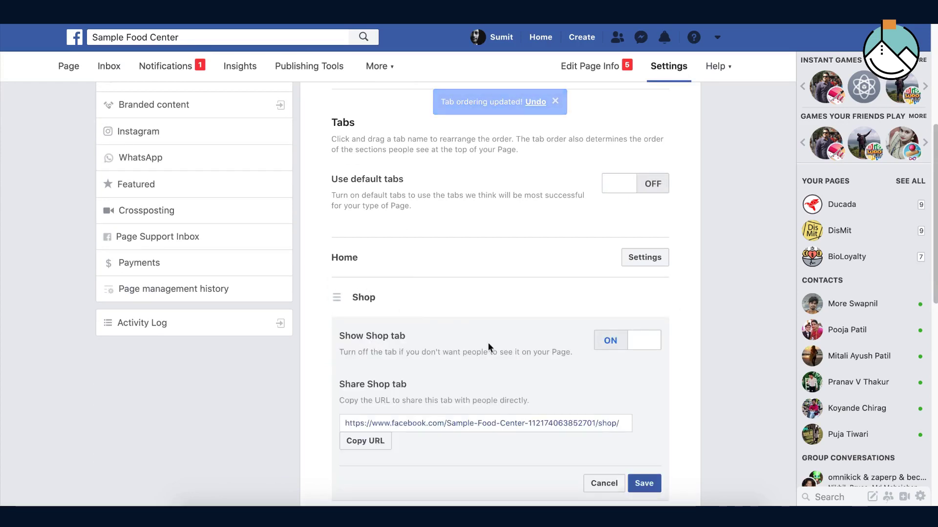
pyautogui.click(600, 348)
pyautogui.click(623, 340)
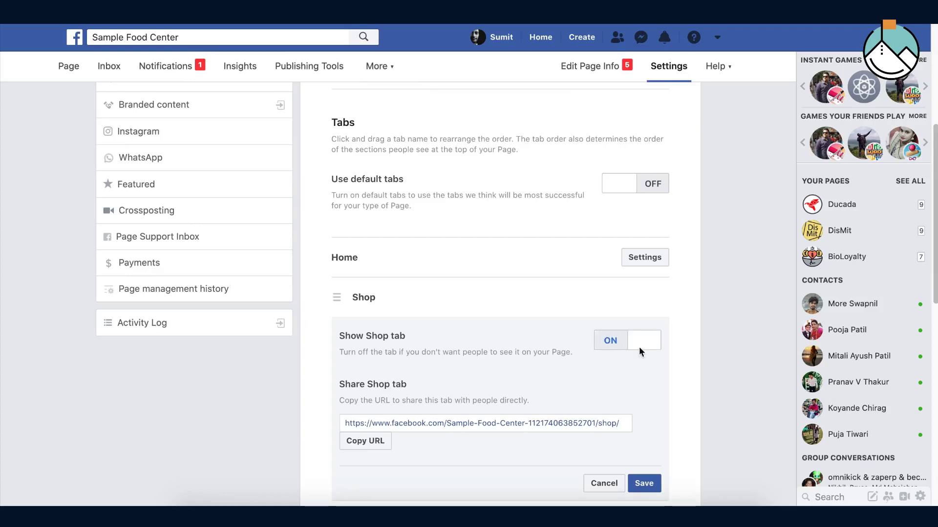
pyautogui.scroll(-5, 556, 328)
pyautogui.scroll(1, 406, 245)
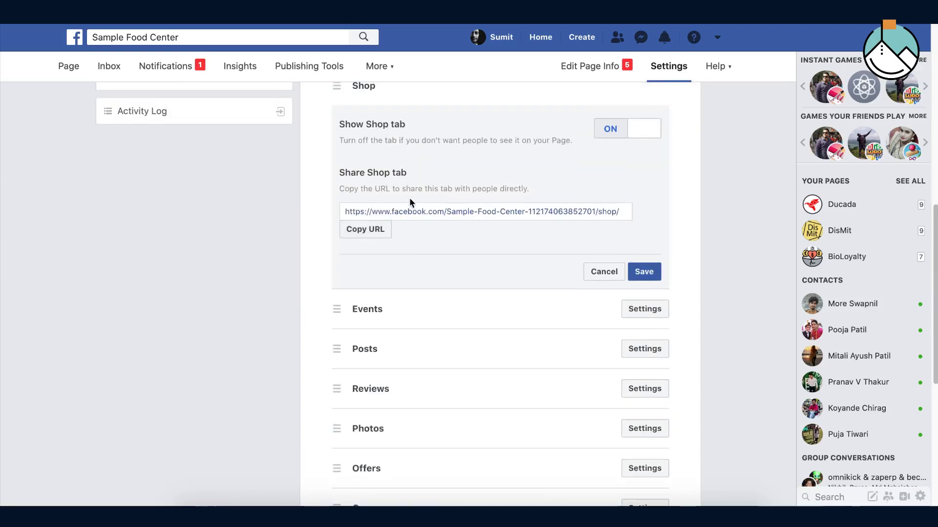
pyautogui.moveTo(337, 188); pyautogui.dragTo(590, 196)
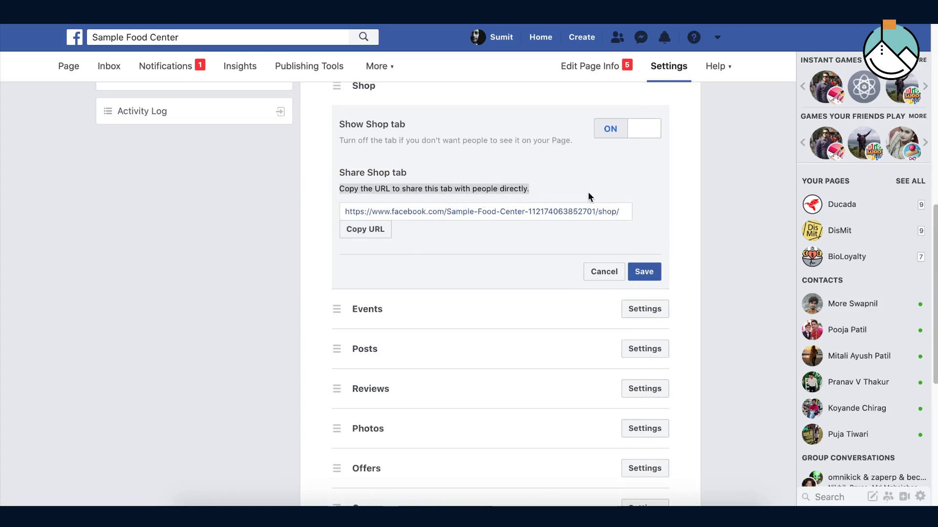
pyautogui.click(645, 272)
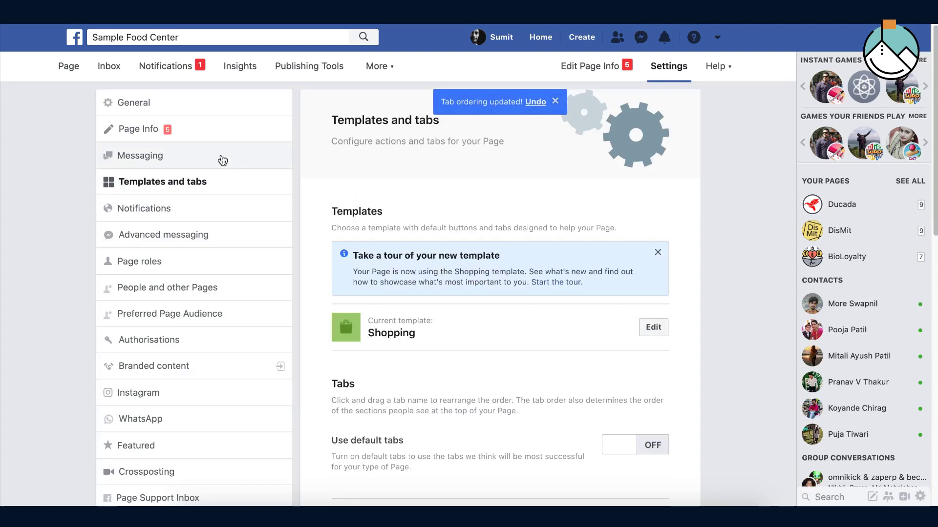
# Open the Page's Shop section and accept the Seller's Terms and Policies
pyautogui.click(70, 73)
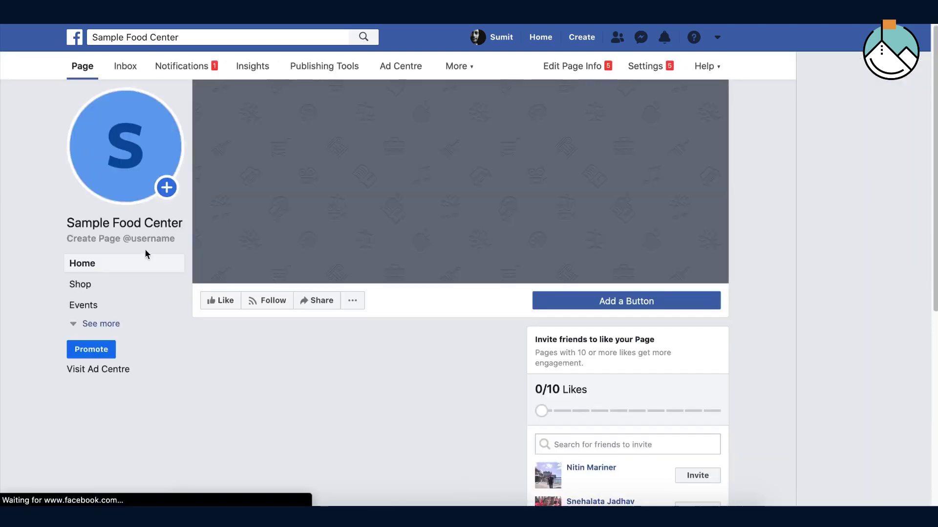
pyautogui.click(88, 286)
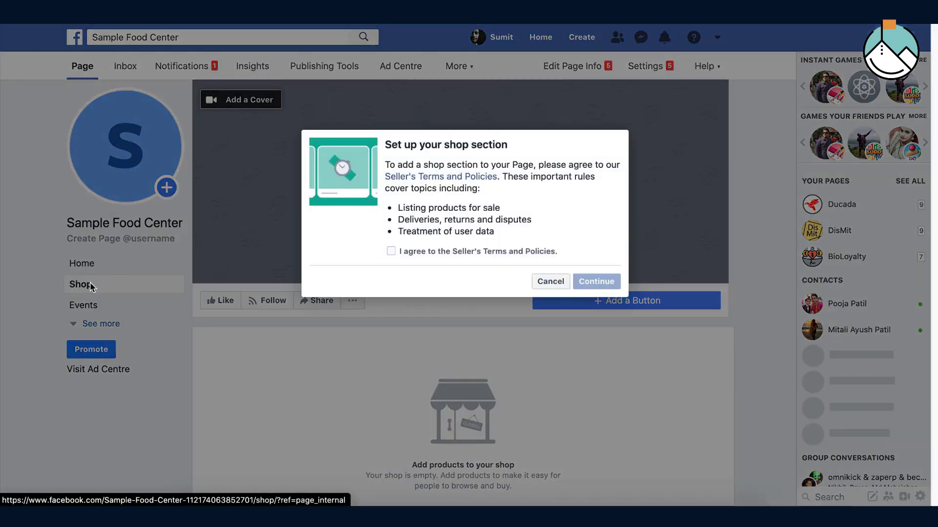
pyautogui.click(391, 251)
pyautogui.moveTo(398, 208); pyautogui.dragTo(504, 236)
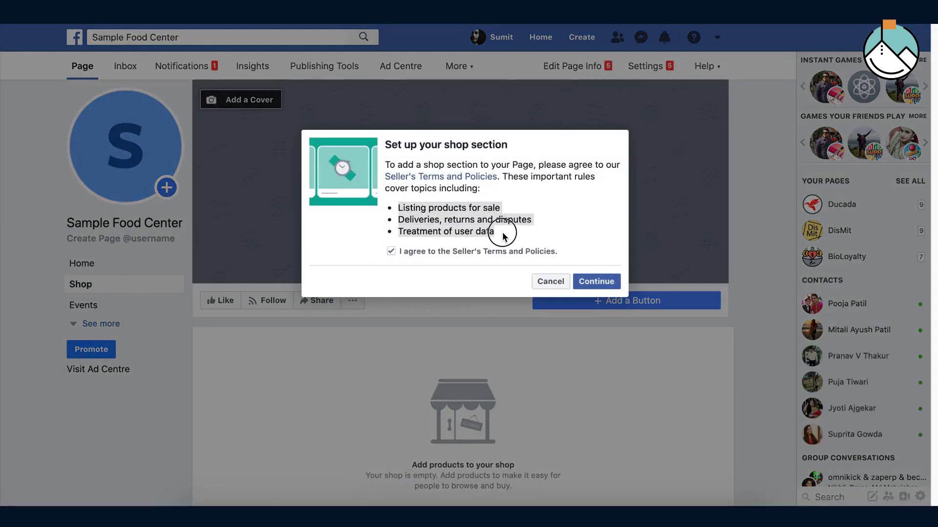
pyautogui.click(607, 283)
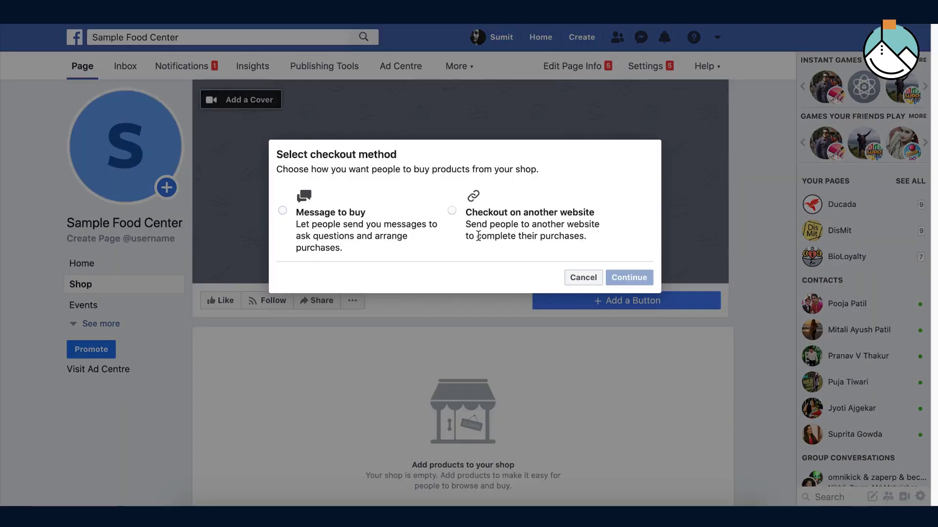
# Select Message to buy as the shop's checkout method
pyautogui.click(283, 212)
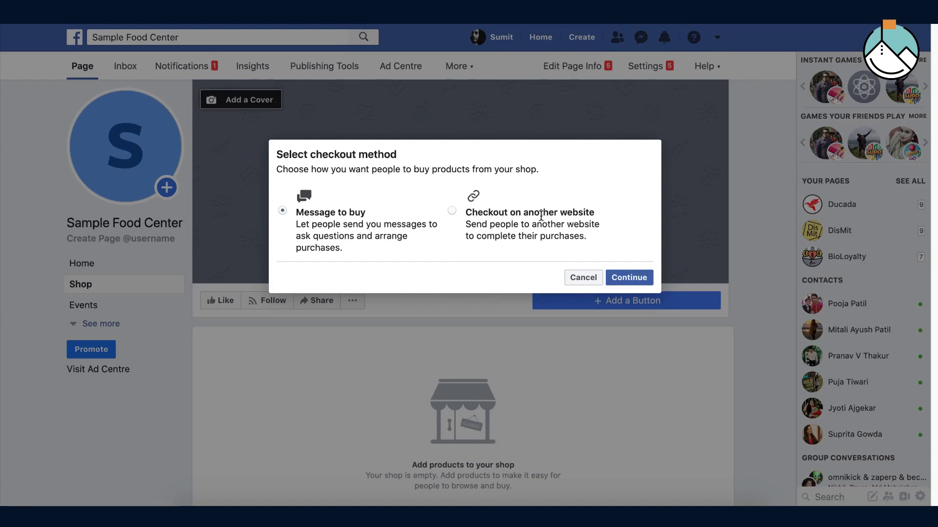
pyautogui.click(450, 214)
pyautogui.moveTo(296, 239); pyautogui.dragTo(352, 249)
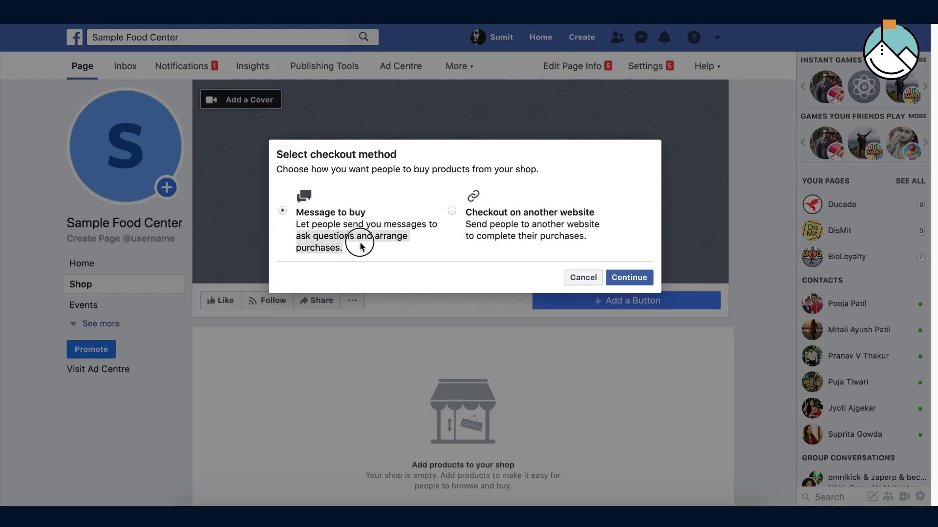
pyautogui.click(360, 256)
# Confirm Message to buy and save Indian Rupee as the shop currency
pyautogui.click(632, 279)
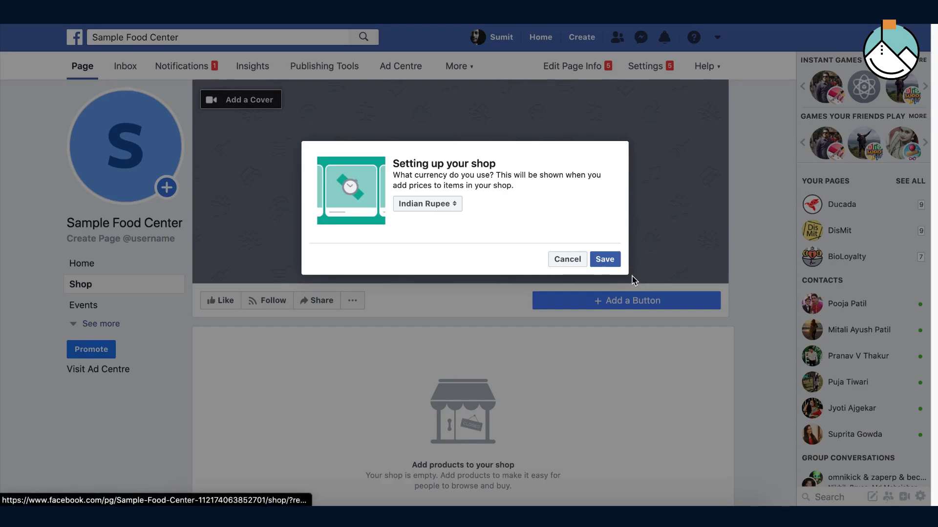
pyautogui.click(434, 209)
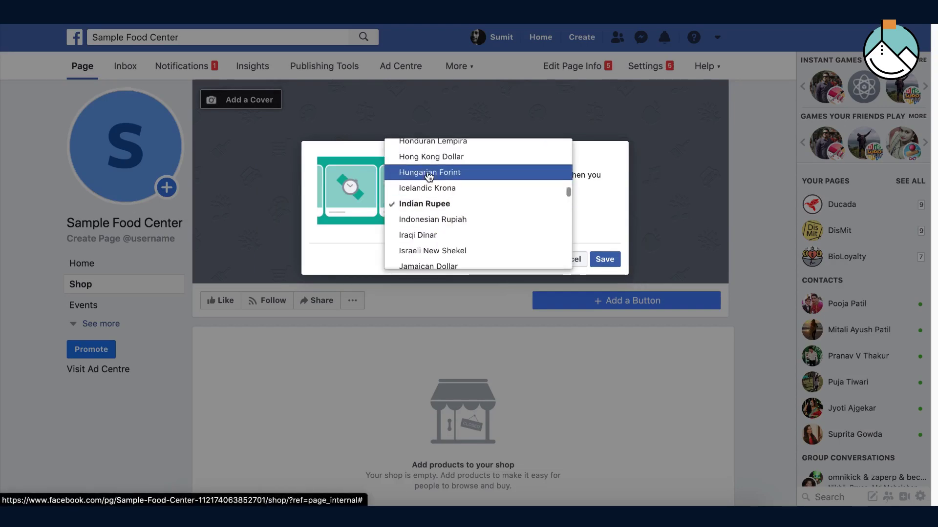
pyautogui.scroll(10, 429, 178)
pyautogui.scroll(10, 429, 177)
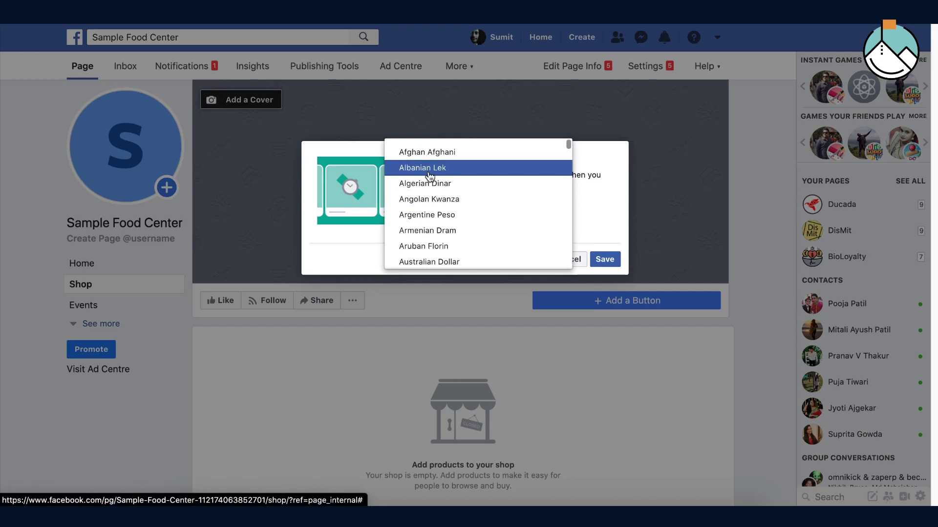
pyautogui.scroll(-20, 429, 177)
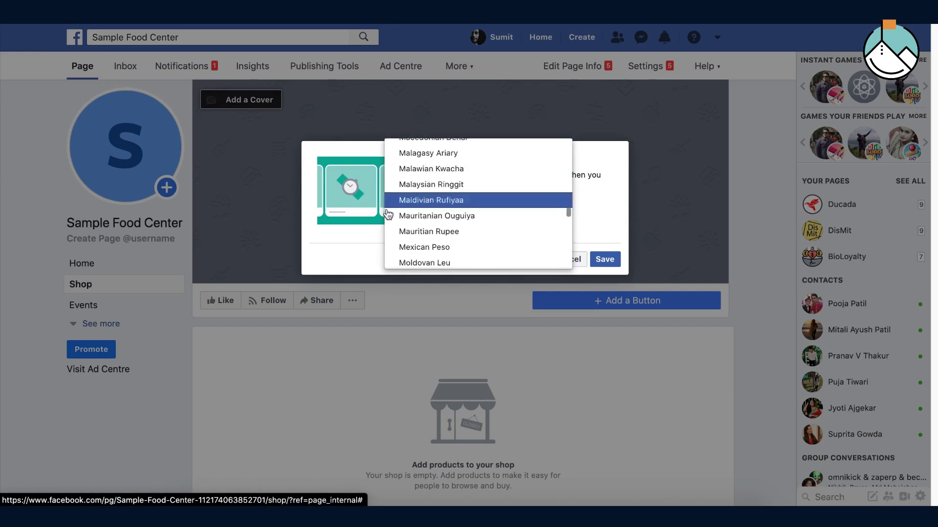
pyautogui.click(348, 245)
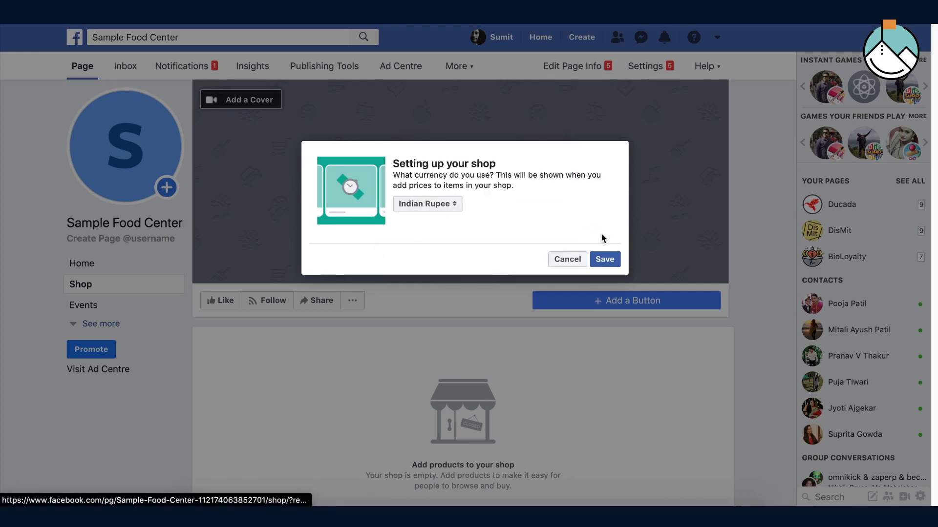
pyautogui.click(606, 259)
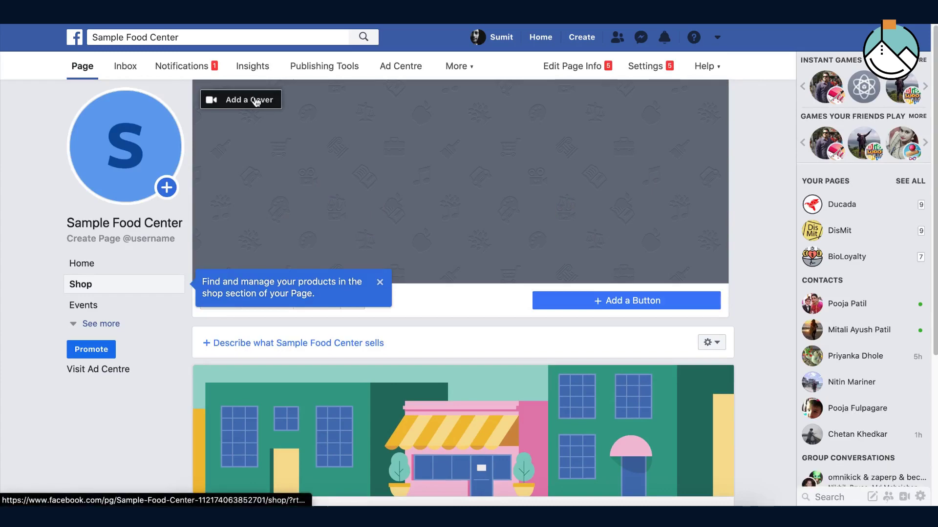
# Choose the S photo from the Profile pictures album as the Page's cover
pyautogui.click(255, 100)
pyautogui.click(252, 128)
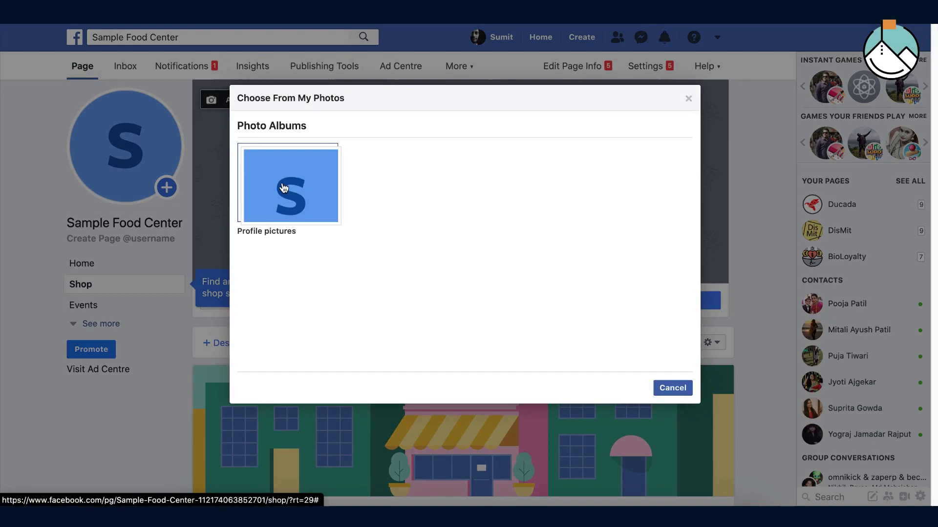
pyautogui.click(282, 184)
pyautogui.click(283, 193)
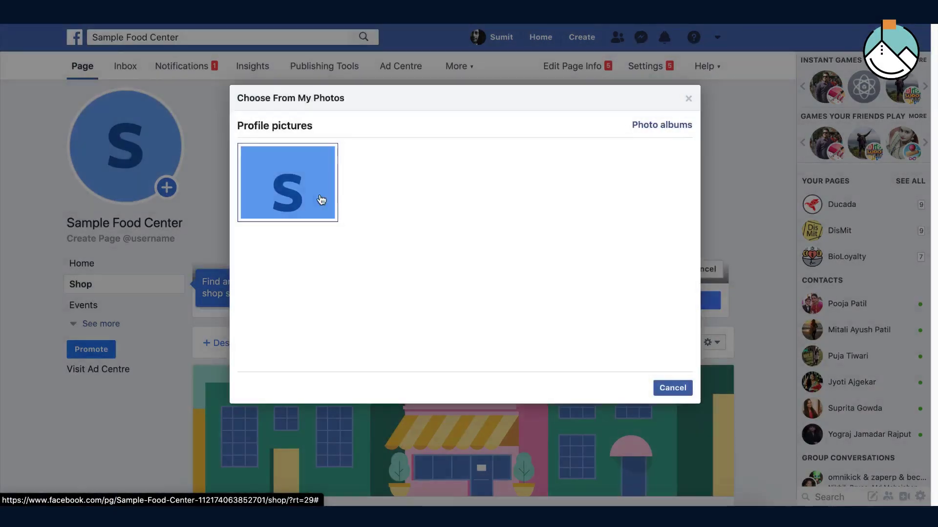
pyautogui.click(321, 200)
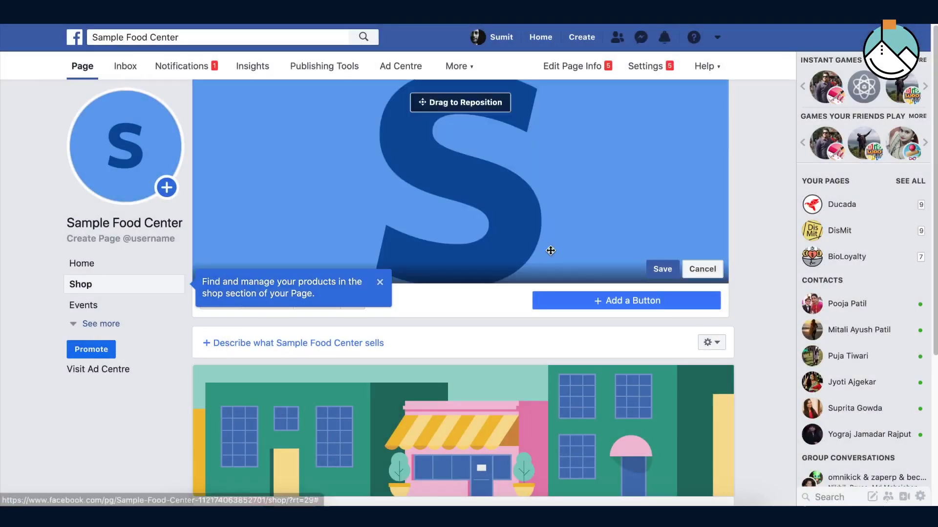
pyautogui.scroll(-5, 429, 168)
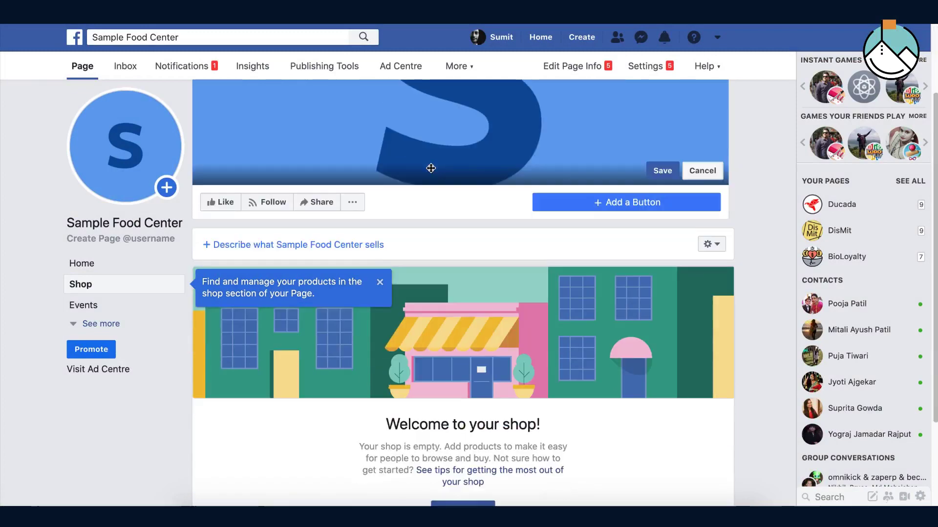
# Enter the shop description 'you can put your details about your shop' and save it
pyautogui.click(262, 147)
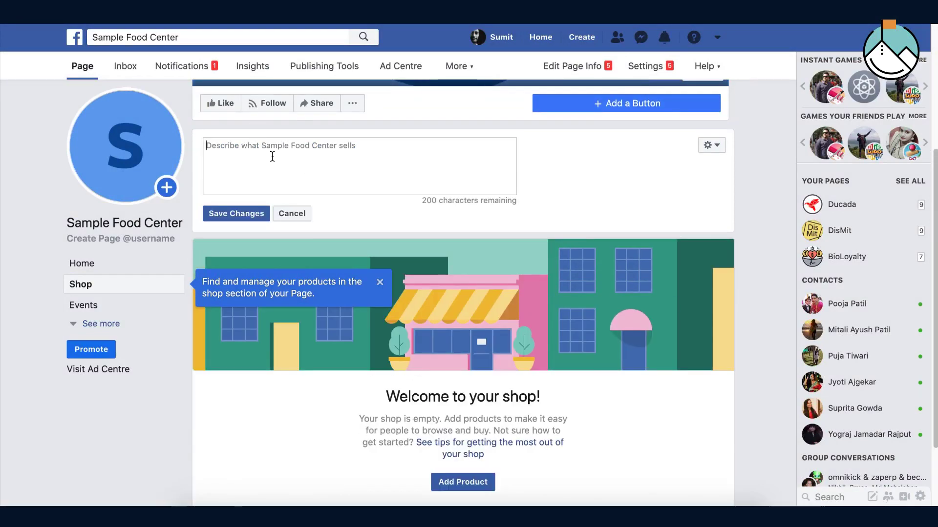
pyautogui.write('you can put your')
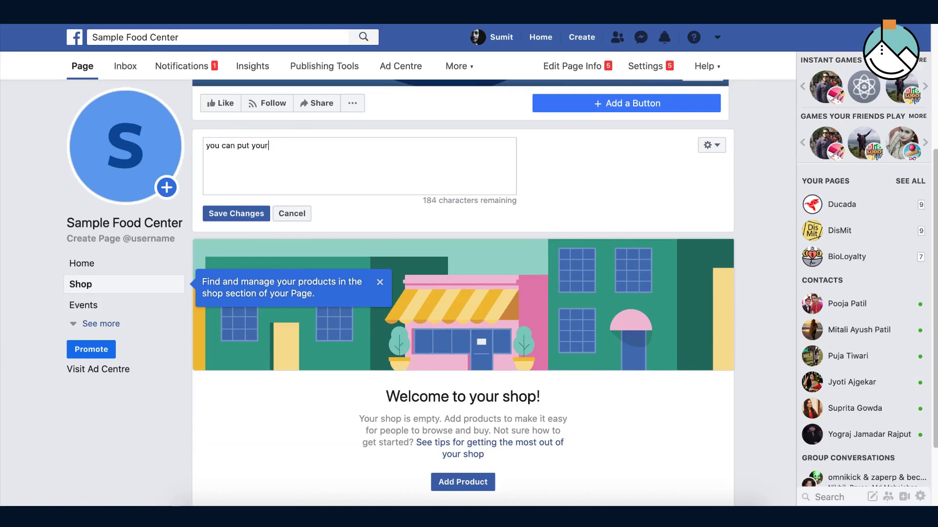
pyautogui.write(' details about your shop')
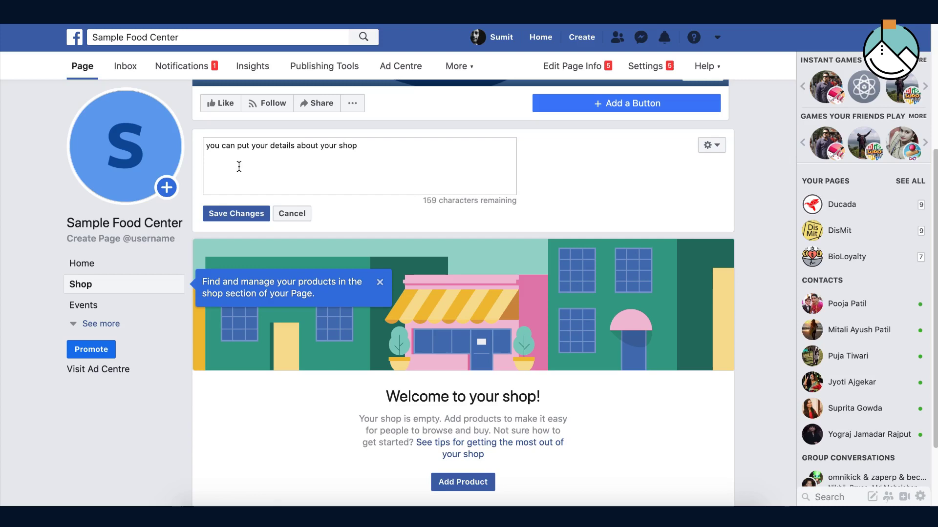
pyautogui.click(229, 213)
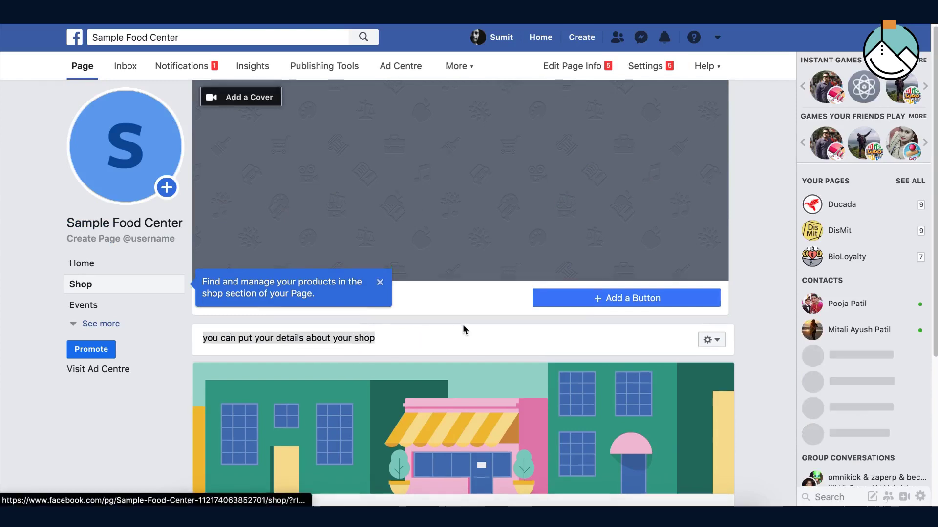
# Read the shop's welcome and empty-shop text, then open the tips help article
pyautogui.scroll(-5, 462, 329)
pyautogui.moveTo(379, 356); pyautogui.dragTo(545, 356)
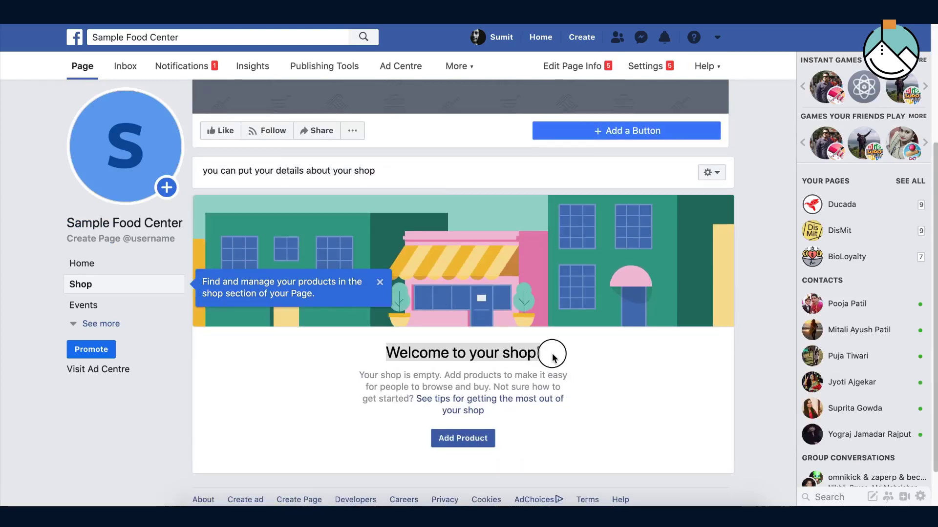
pyautogui.click(437, 389)
pyautogui.moveTo(361, 375); pyautogui.dragTo(597, 408)
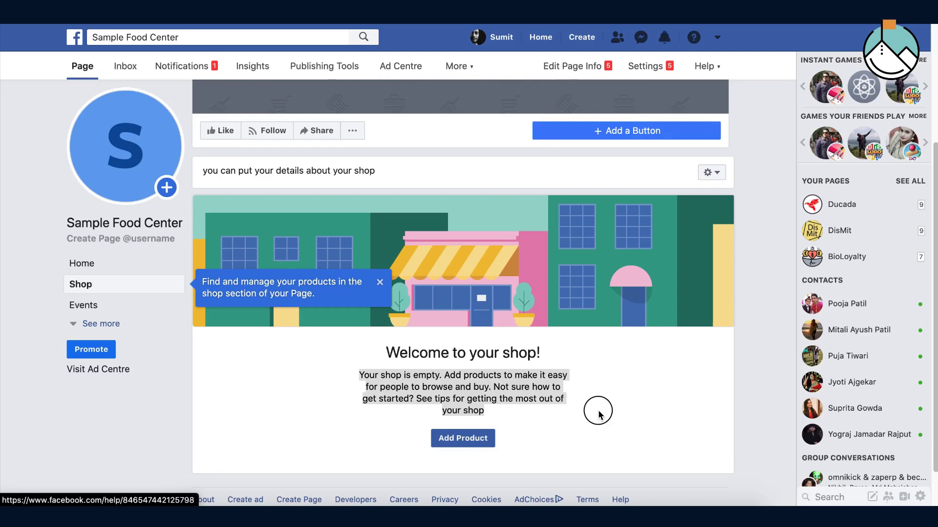
pyautogui.click(614, 412)
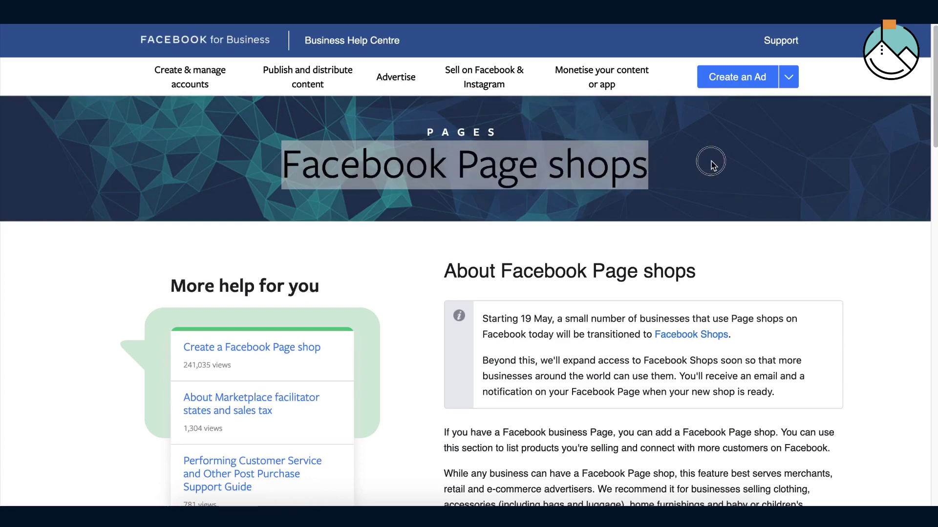
# Scroll the Page shops article and highlight the 'Benefits of a Facebook Page shop' heading
pyautogui.scroll(-1, 586, 238)
pyautogui.scroll(-15, 585, 237)
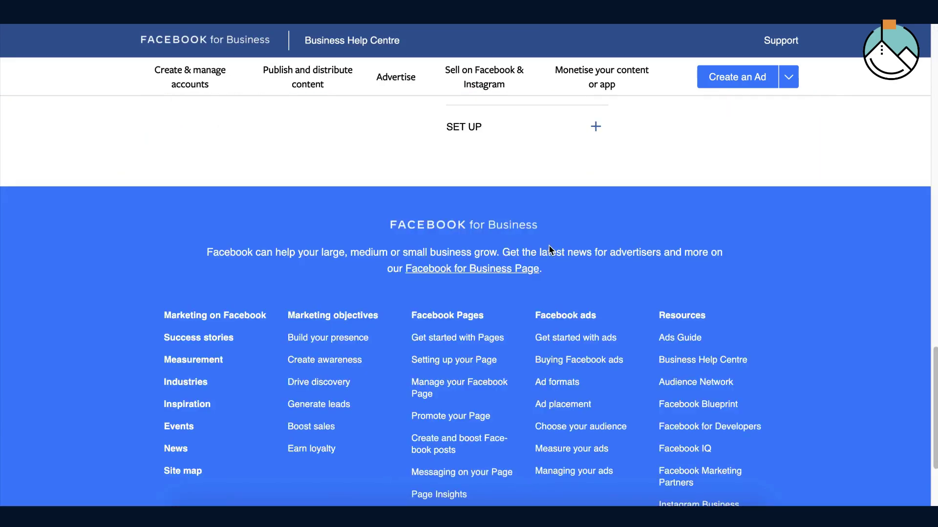
pyautogui.scroll(12, 548, 251)
pyautogui.scroll(1, 549, 250)
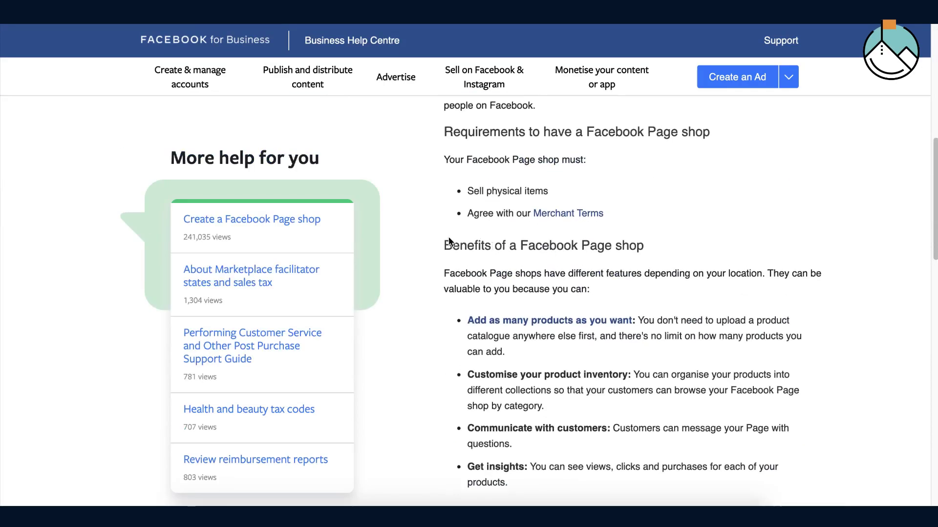
pyautogui.moveTo(453, 246); pyautogui.dragTo(629, 247)
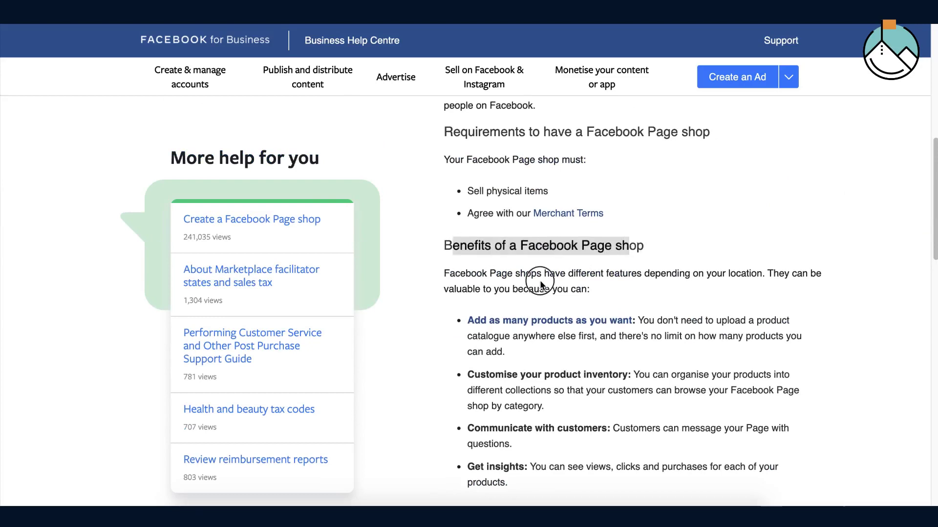
pyautogui.click(539, 284)
# Highlight the Requirements heading and the list of shop benefits
pyautogui.scroll(1, 466, 174)
pyautogui.moveTo(461, 166); pyautogui.dragTo(594, 140)
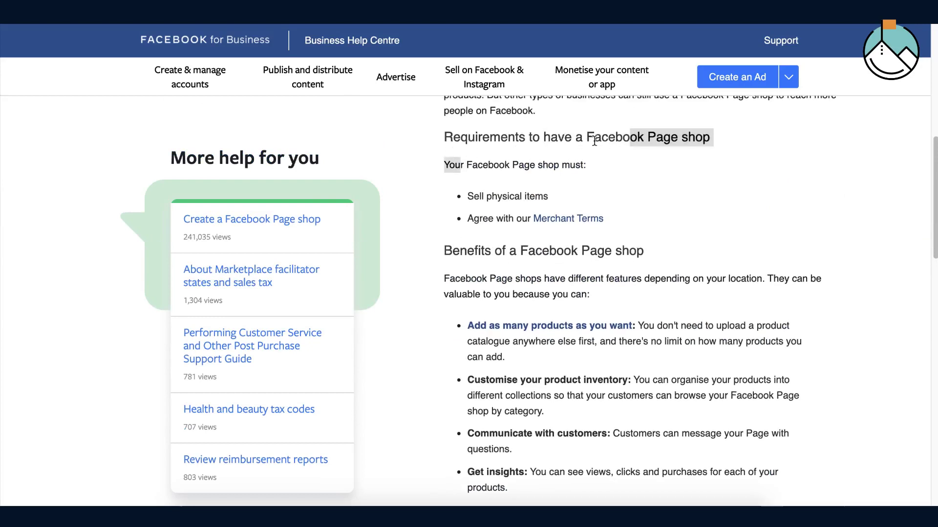
pyautogui.click(594, 140)
pyautogui.moveTo(510, 135); pyautogui.dragTo(655, 137)
pyautogui.click(555, 181)
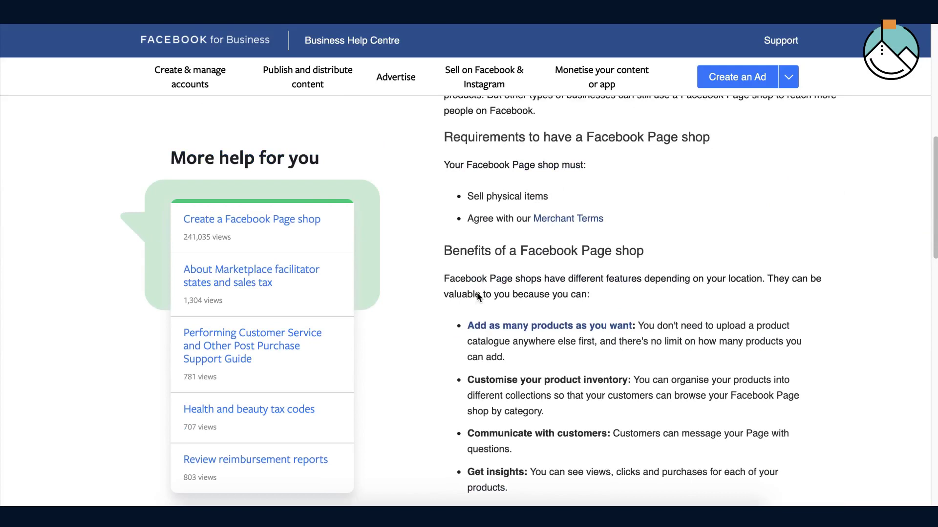
pyautogui.moveTo(453, 324); pyautogui.dragTo(614, 434)
pyautogui.click(406, 305)
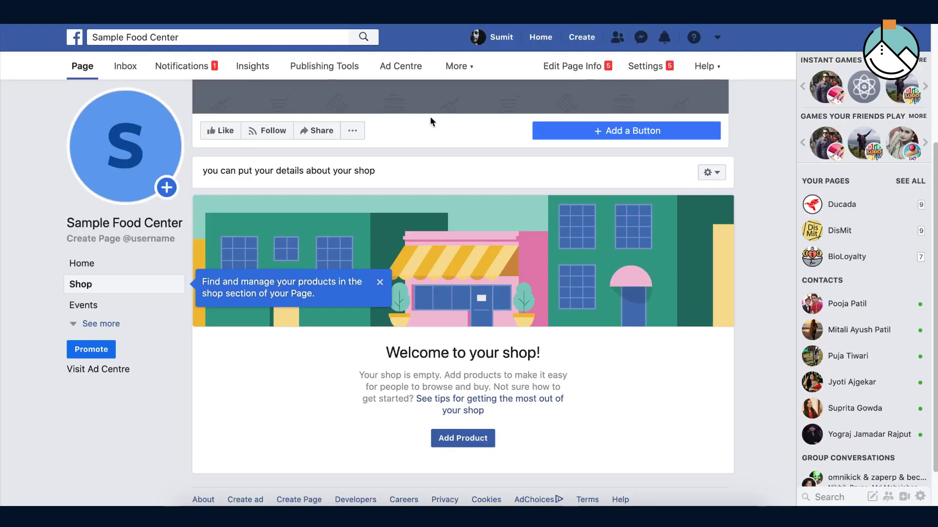
pyautogui.scroll(-2, 430, 120)
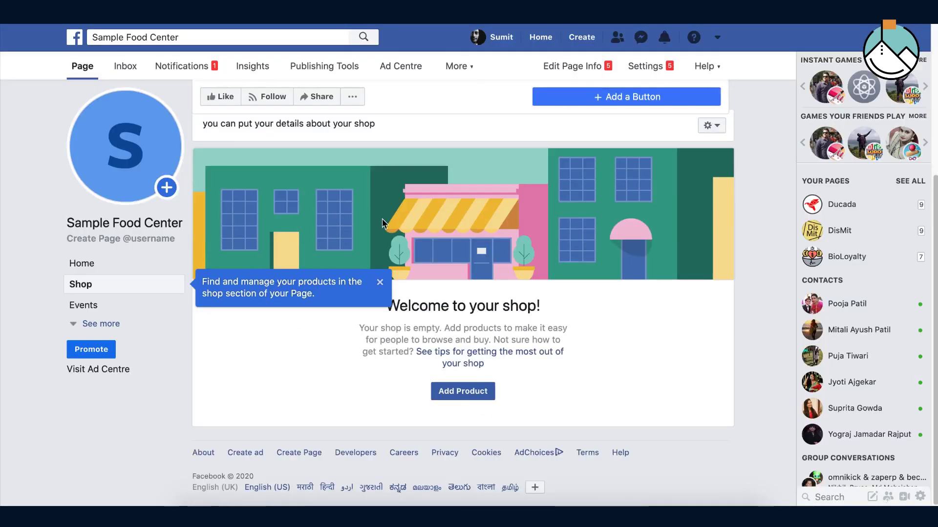
# Add a new product using the blue S photo from Page Photos as its image
pyautogui.click(472, 391)
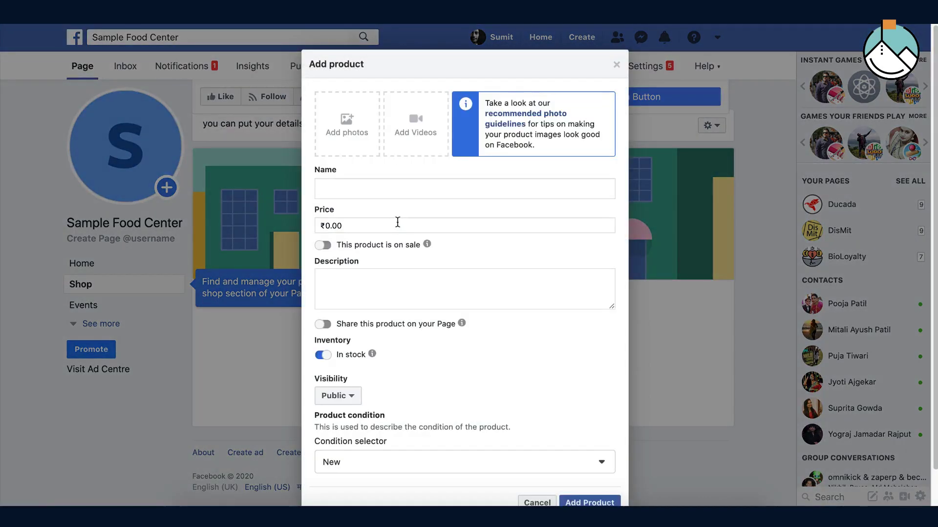
pyautogui.click(346, 131)
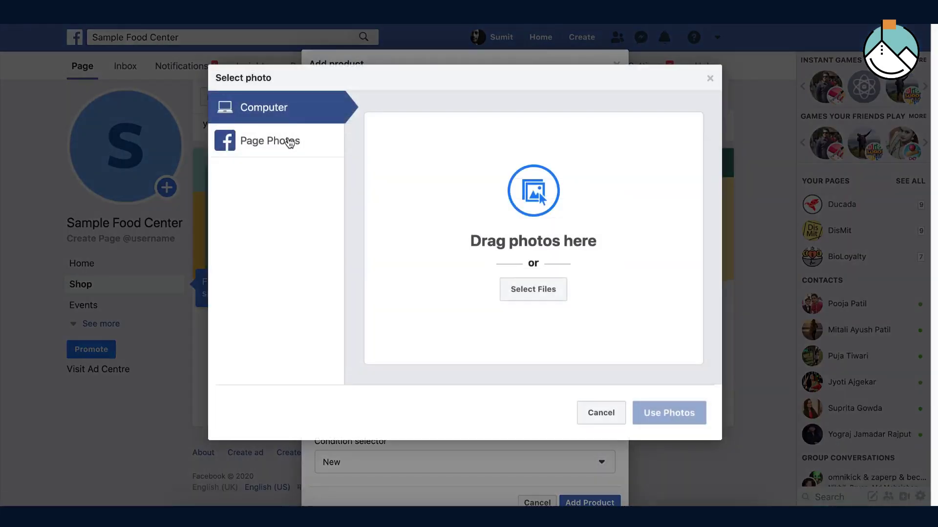
pyautogui.click(244, 149)
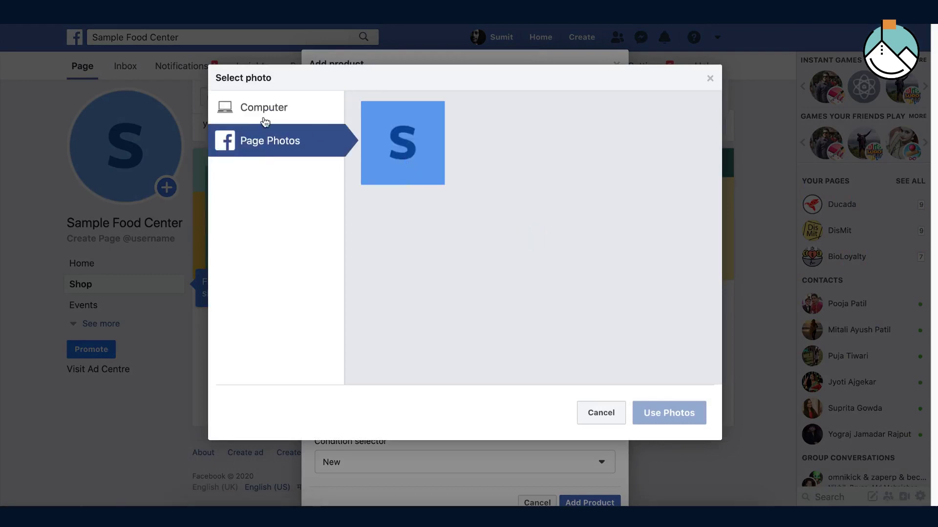
pyautogui.click(420, 146)
pyautogui.click(420, 146)
pyautogui.click(408, 145)
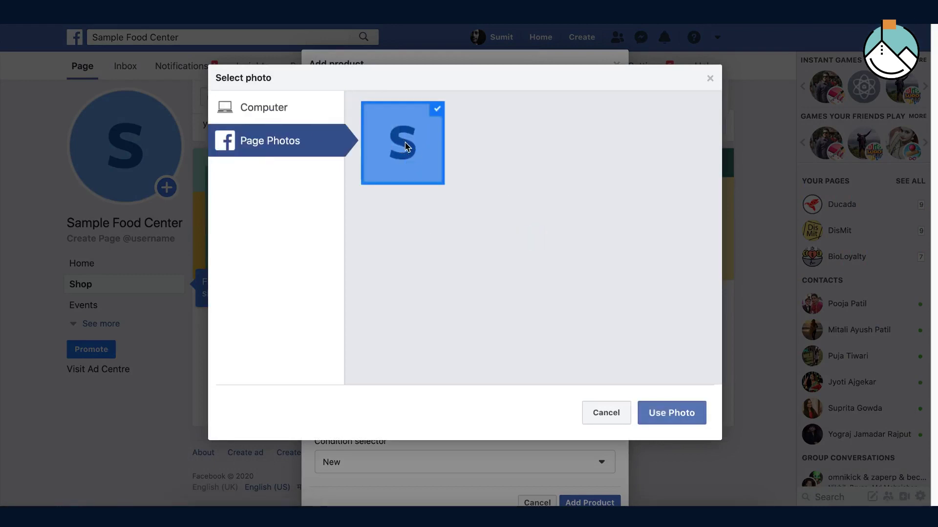
pyautogui.click(679, 413)
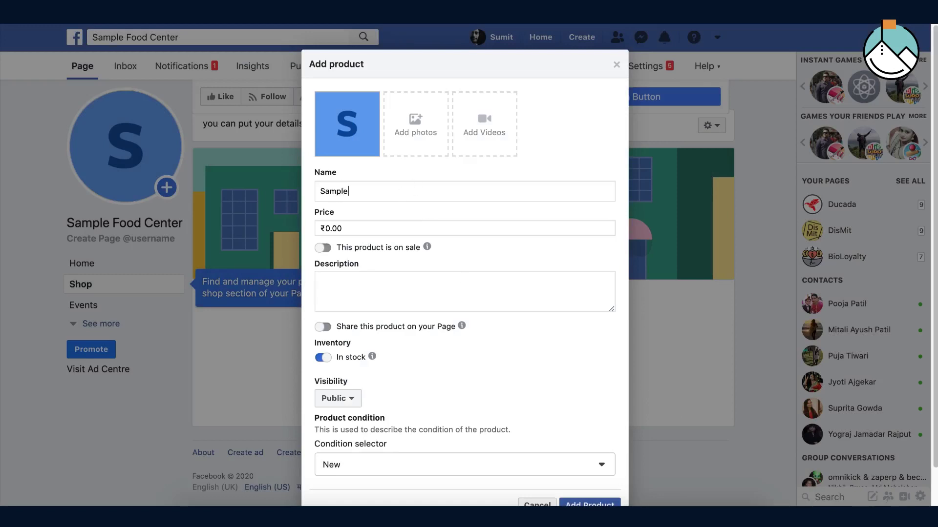
# Name the product 'Sample Product 1', price it at ₹100 and put it on sale for ₹50
pyautogui.write('Sample Product')
pyautogui.click(397, 229)
pyautogui.press('BackSpace')
pyautogui.press('BackSpace')
pyautogui.press('BackSpace')
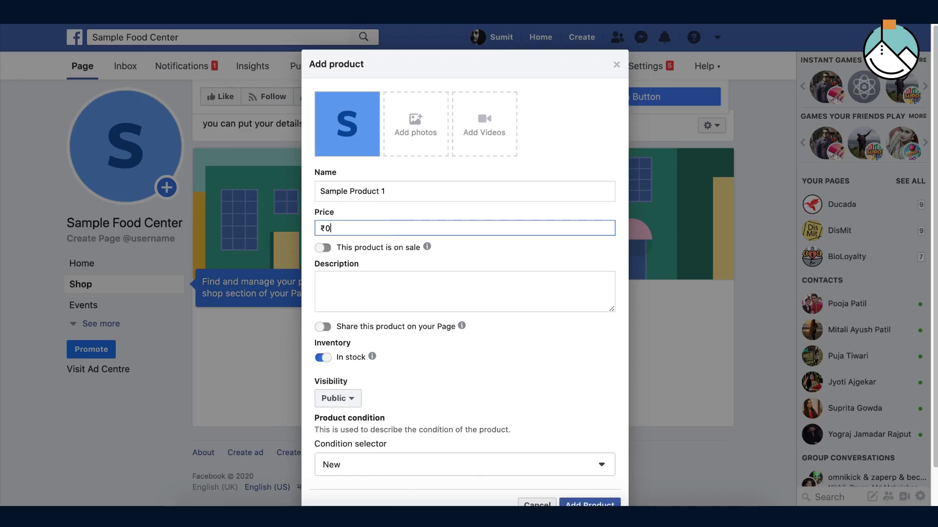
pyautogui.press('Tab')
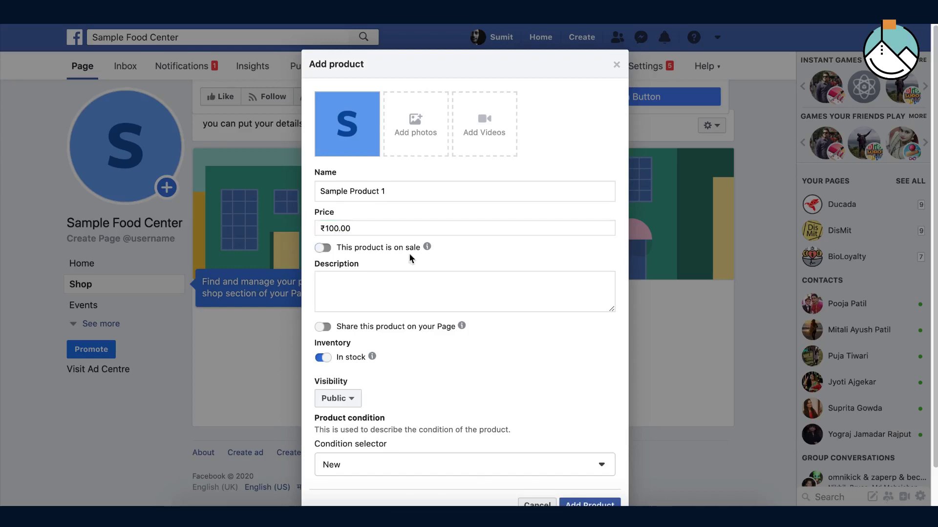
pyautogui.click(321, 248)
pyautogui.moveTo(426, 282)
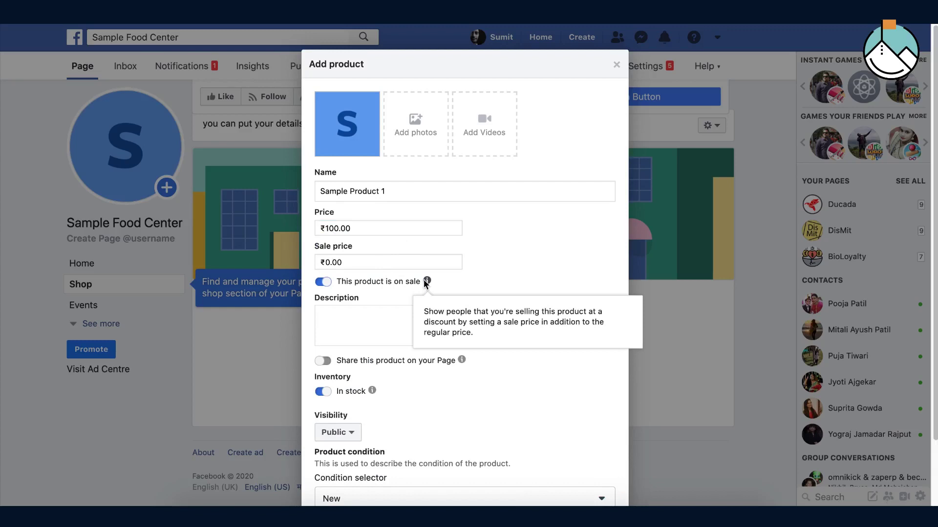
pyautogui.moveTo(424, 312); pyautogui.dragTo(600, 336)
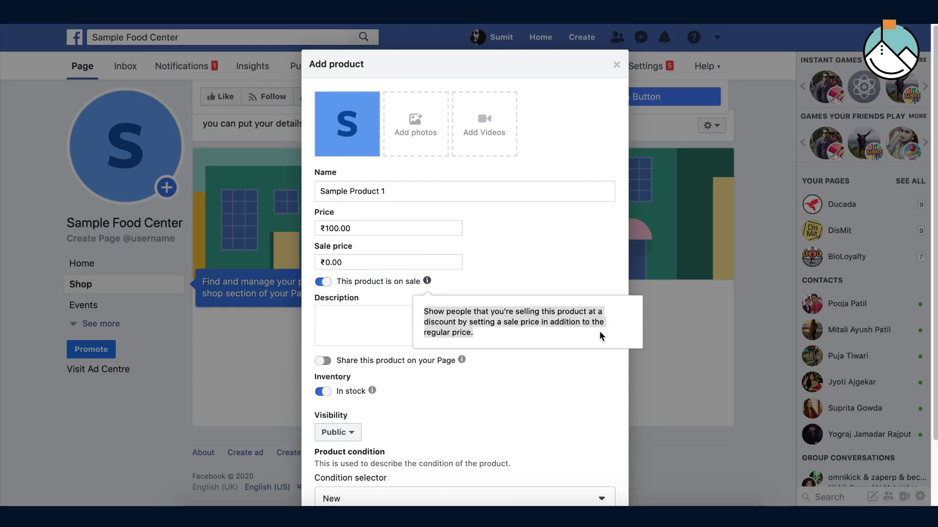
pyautogui.click(375, 264)
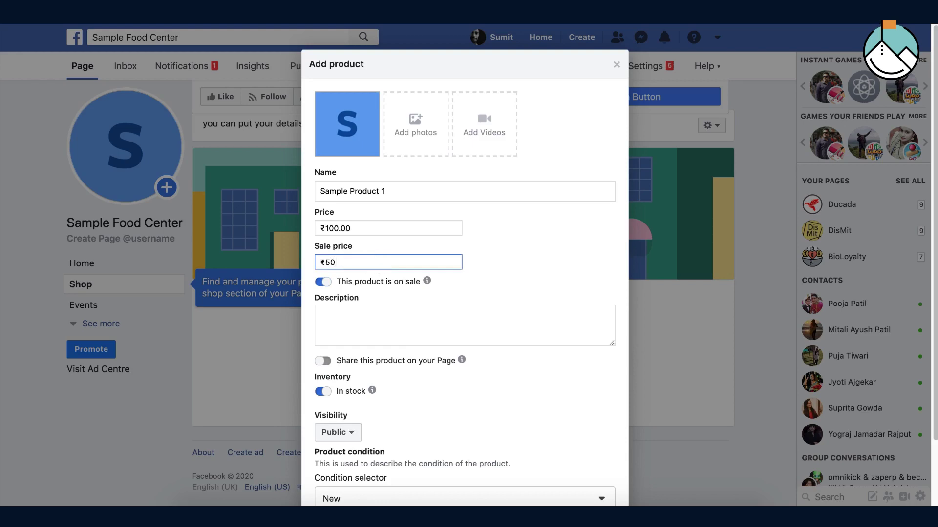
pyautogui.click(521, 237)
# Add a description, share it to the Page, keep Public and New condition, and submit
pyautogui.scroll(-2, 508, 244)
pyautogui.click(432, 256)
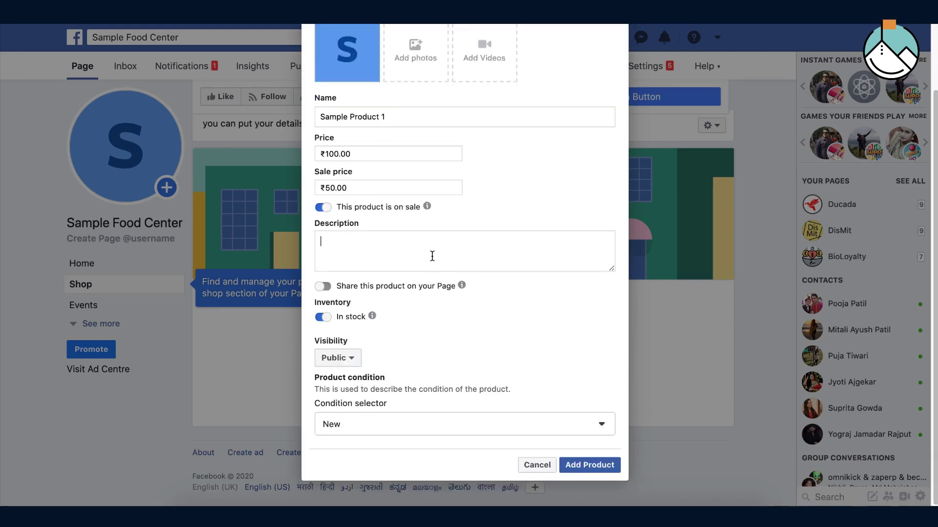
pyautogui.write('details about your product')
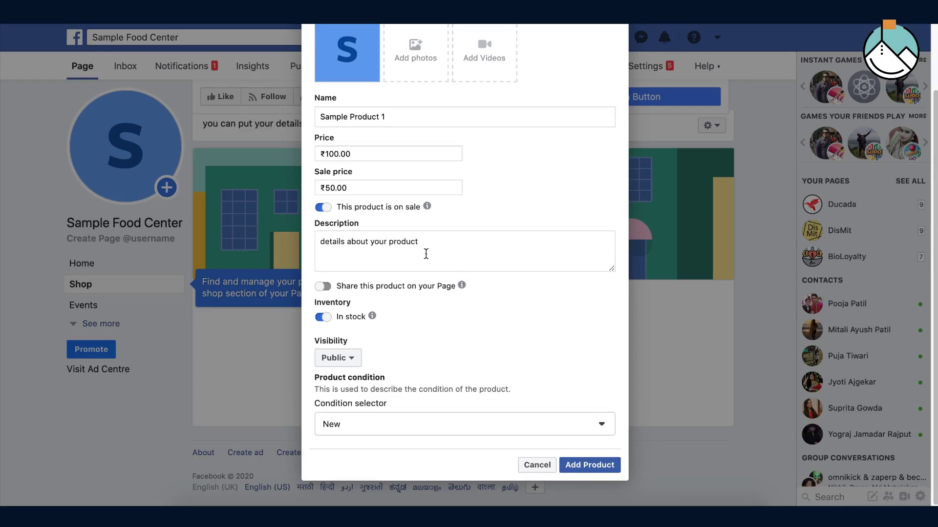
pyautogui.click(323, 287)
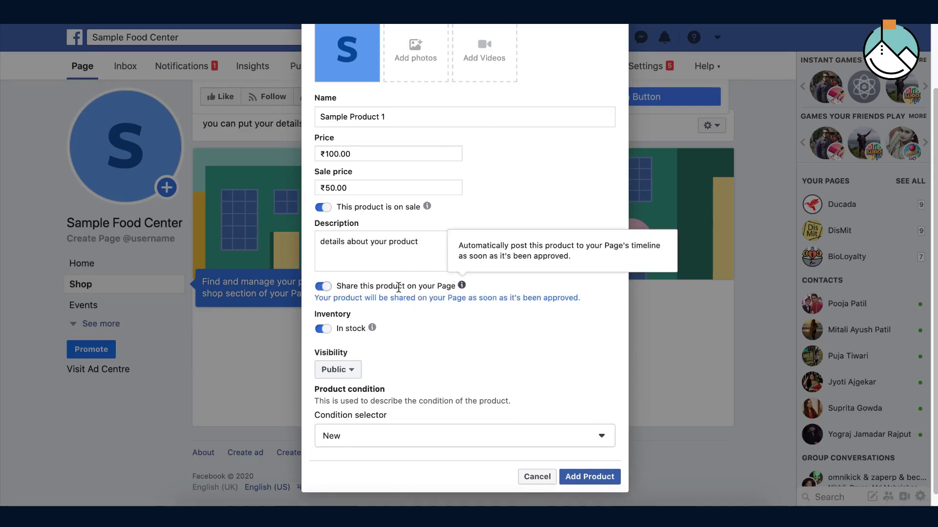
pyautogui.click(340, 359)
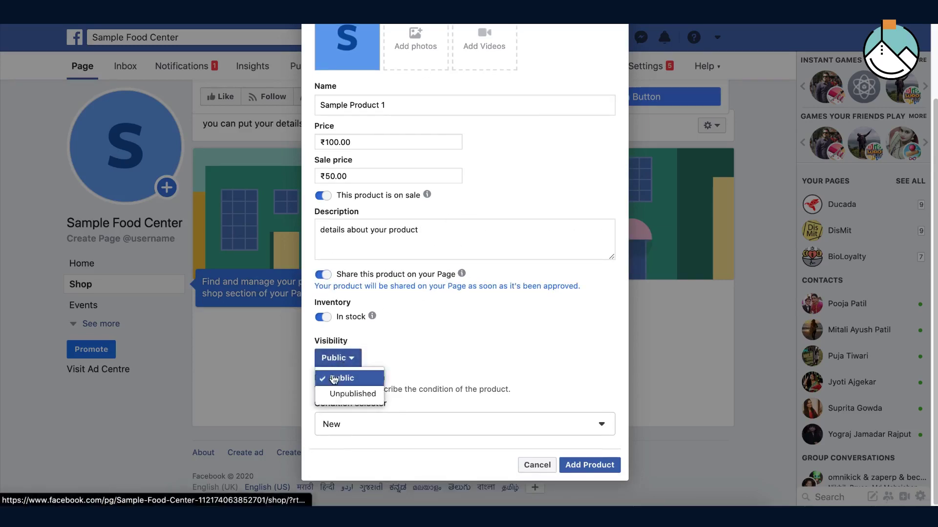
pyautogui.click(426, 345)
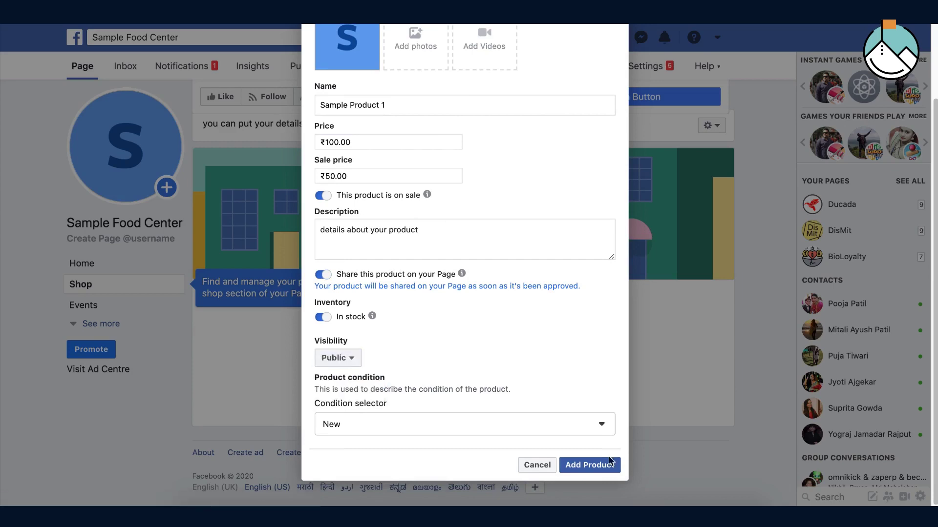
pyautogui.click(598, 465)
pyautogui.click(365, 428)
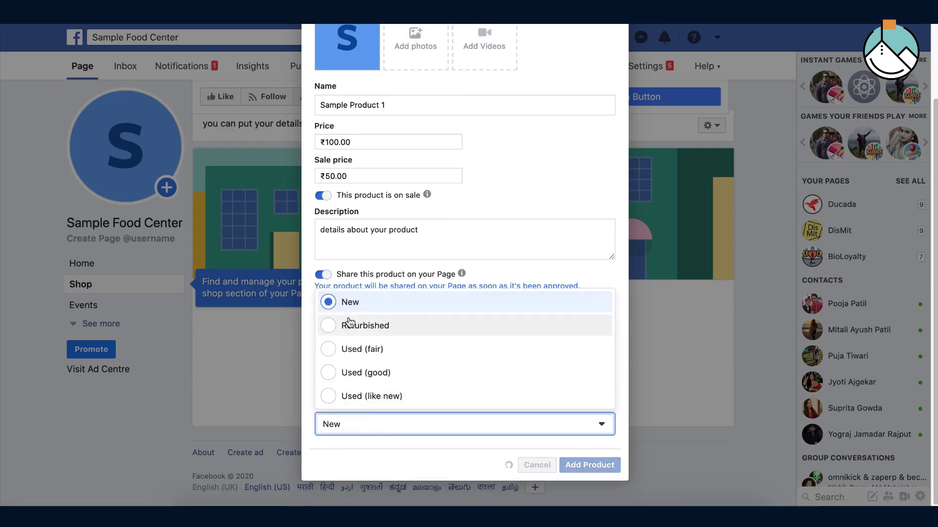
pyautogui.click(367, 426)
pyautogui.click(578, 465)
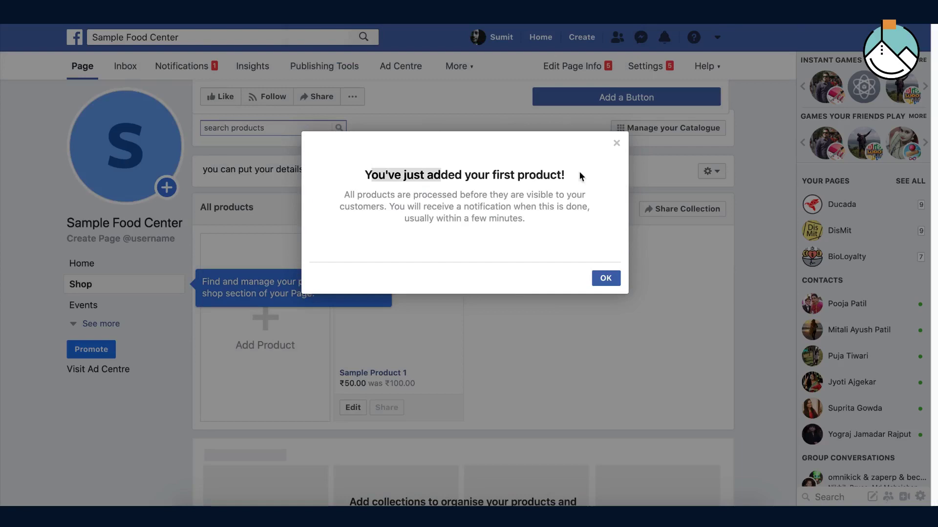
# Dismiss the first-product confirmation and scroll down to the product list
pyautogui.click(605, 278)
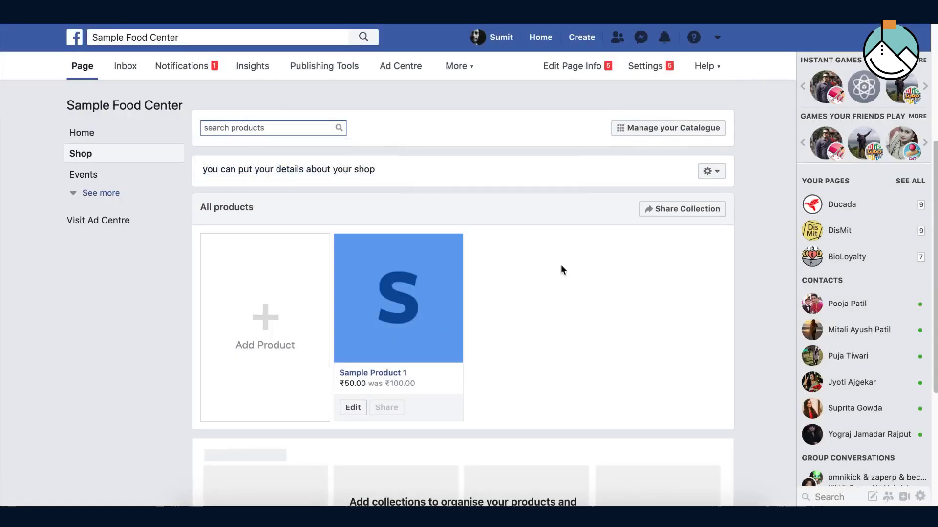
pyautogui.scroll(-4, 395, 325)
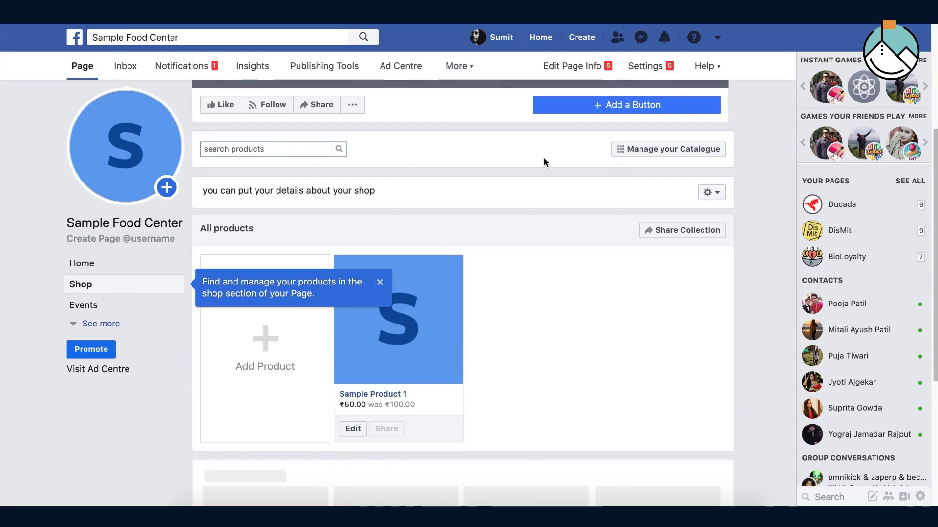
# Start a second product and attach the Page's S photo from Page Photos
pyautogui.click(279, 254)
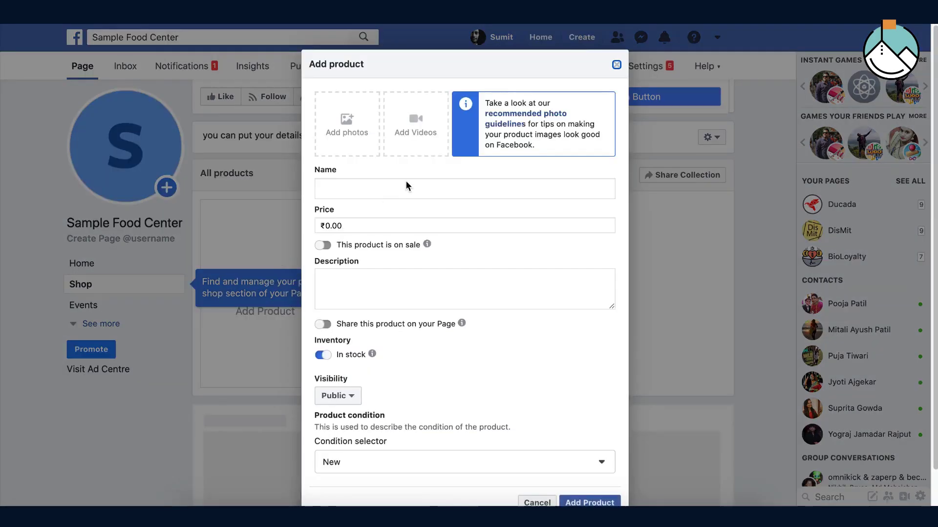
pyautogui.click(353, 128)
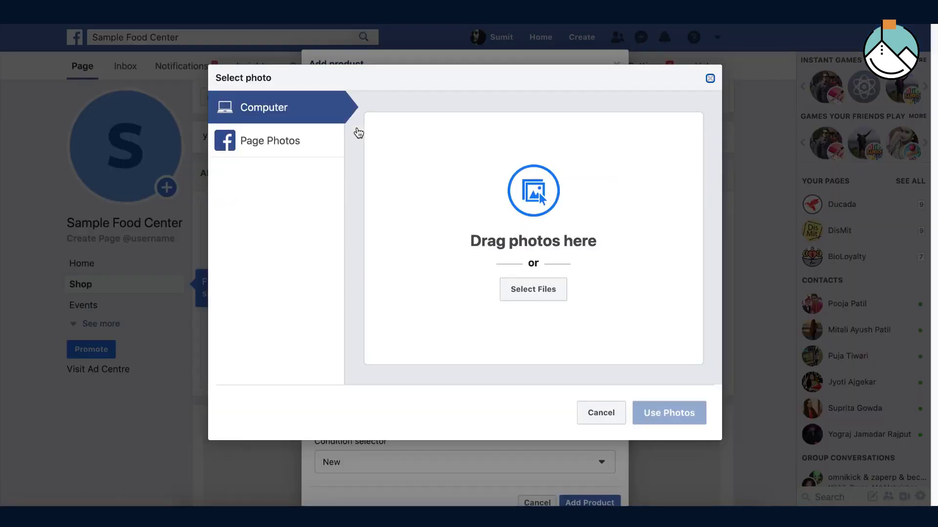
pyautogui.click(282, 150)
pyautogui.click(421, 168)
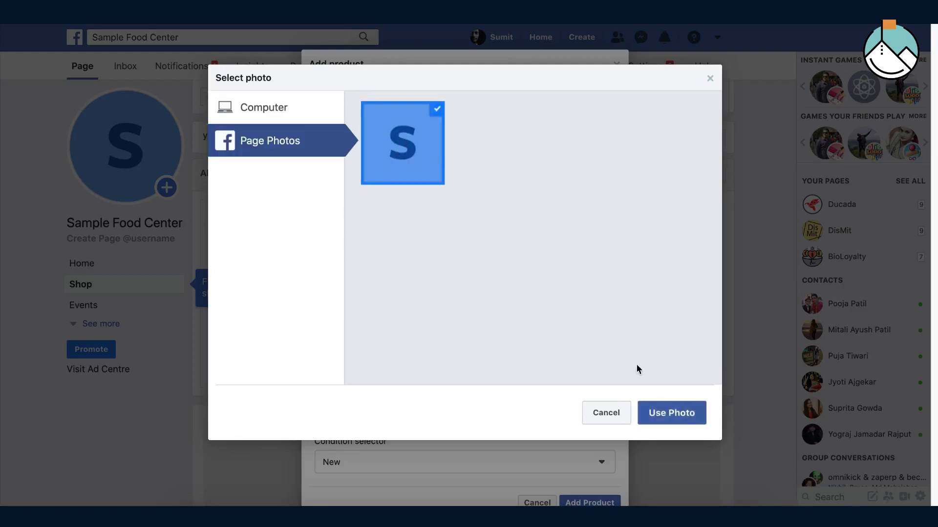
pyautogui.click(681, 418)
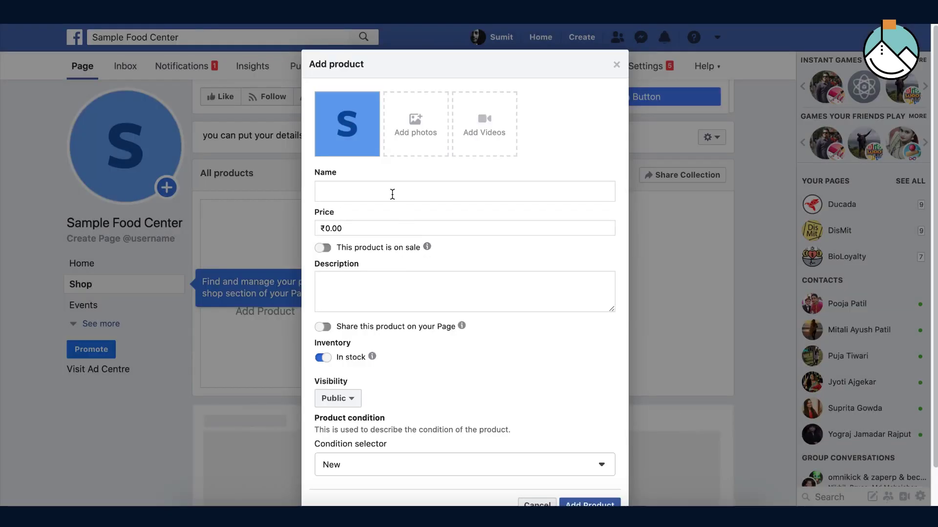
# Apply the grey Snow filter to the S photo and save it
pyautogui.moveTo(366, 143)
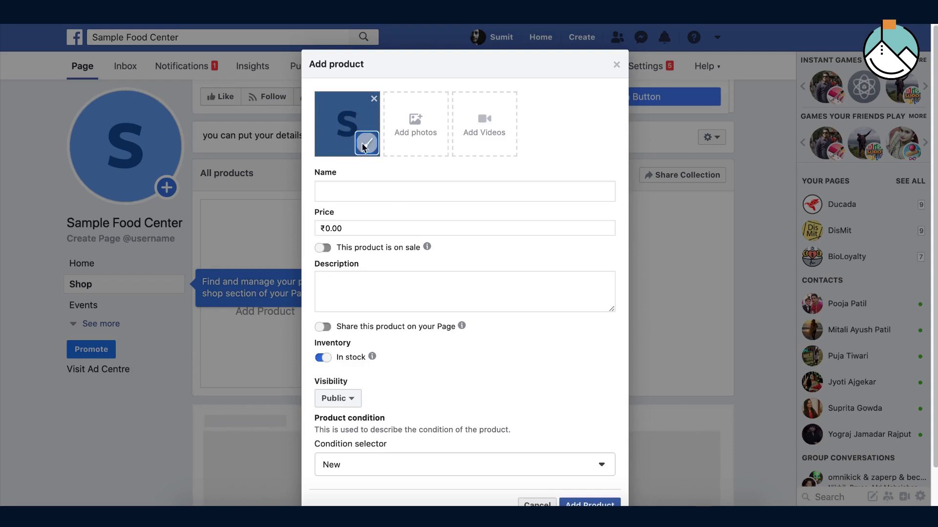
pyautogui.click(364, 146)
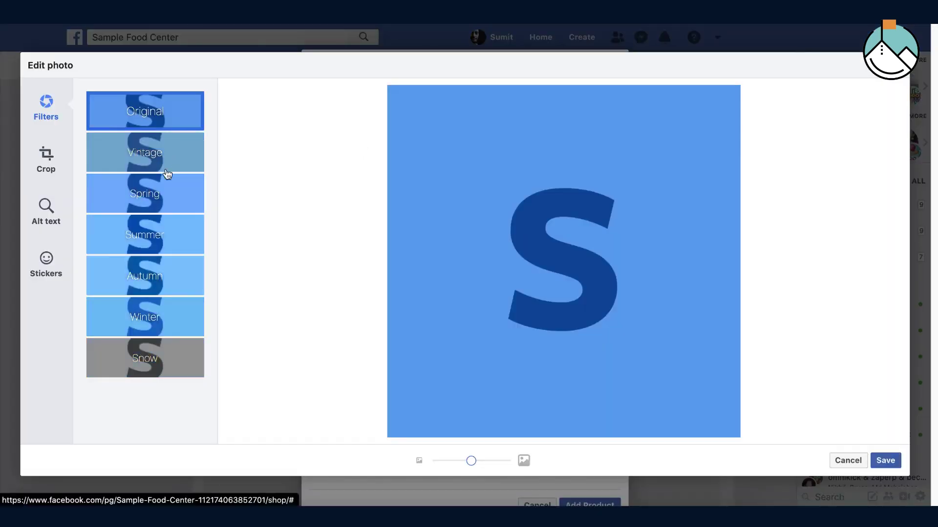
pyautogui.click(156, 159)
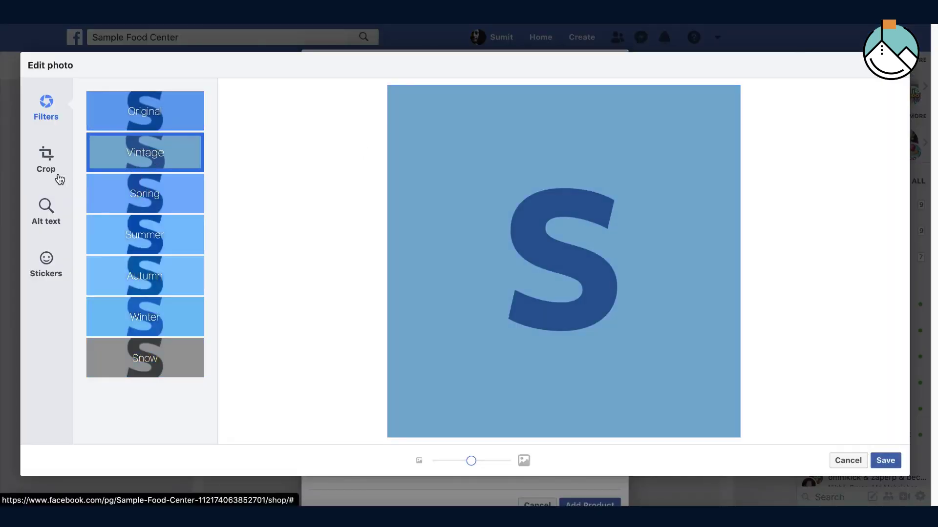
pyautogui.click(161, 353)
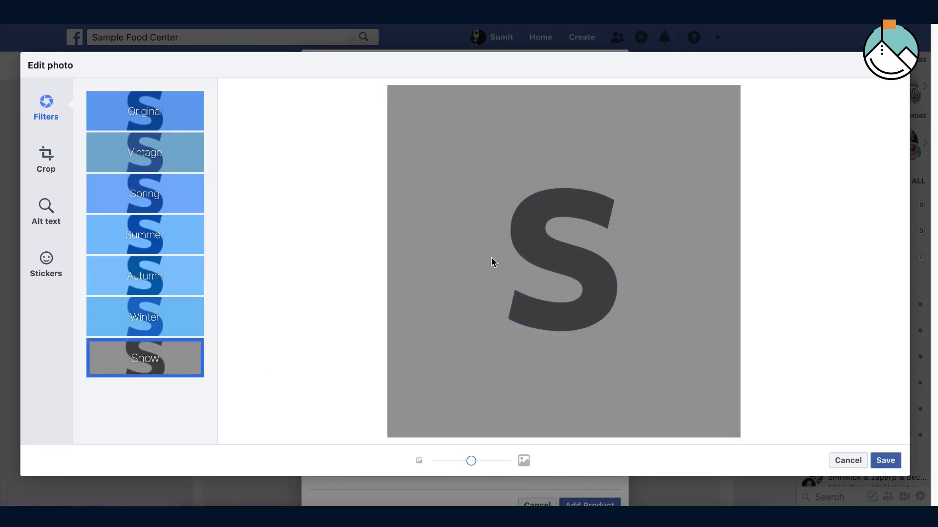
pyautogui.click(884, 461)
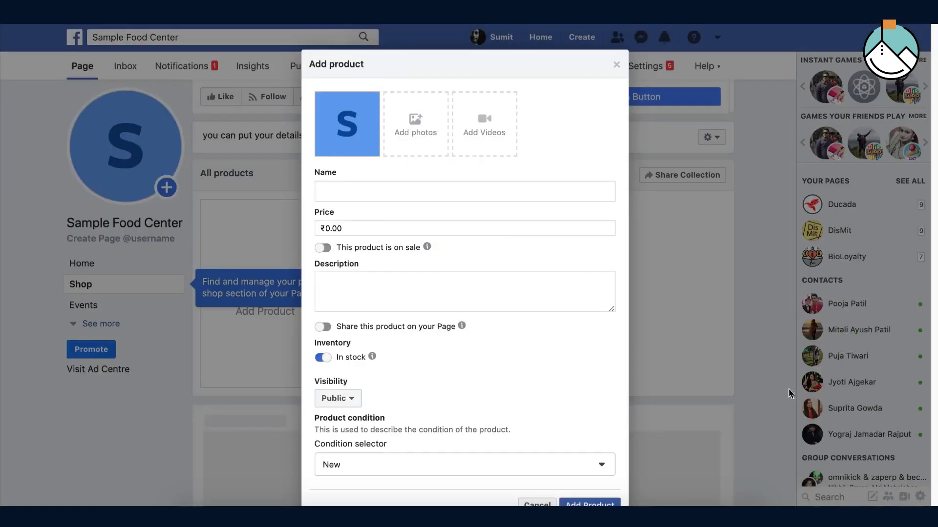
# Upload the food photo from the computer as an additional product image
pyautogui.click(413, 135)
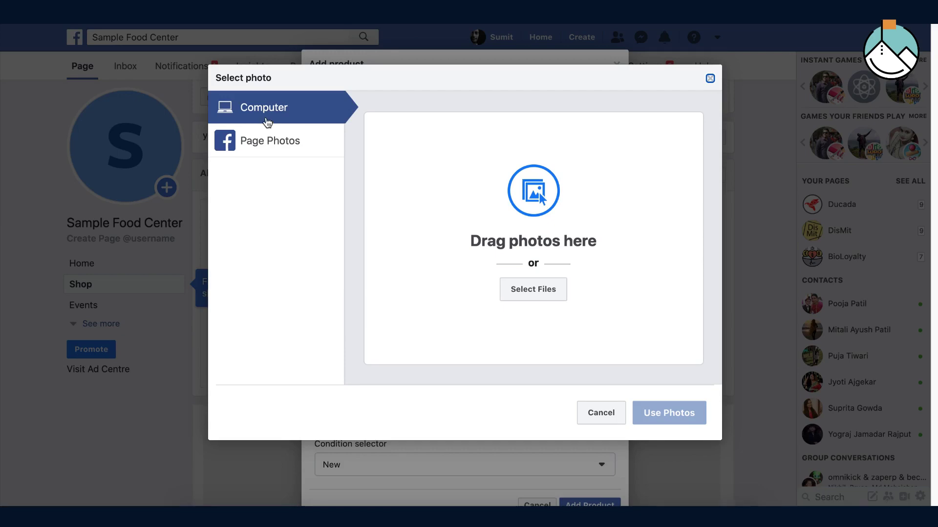
pyautogui.click(523, 289)
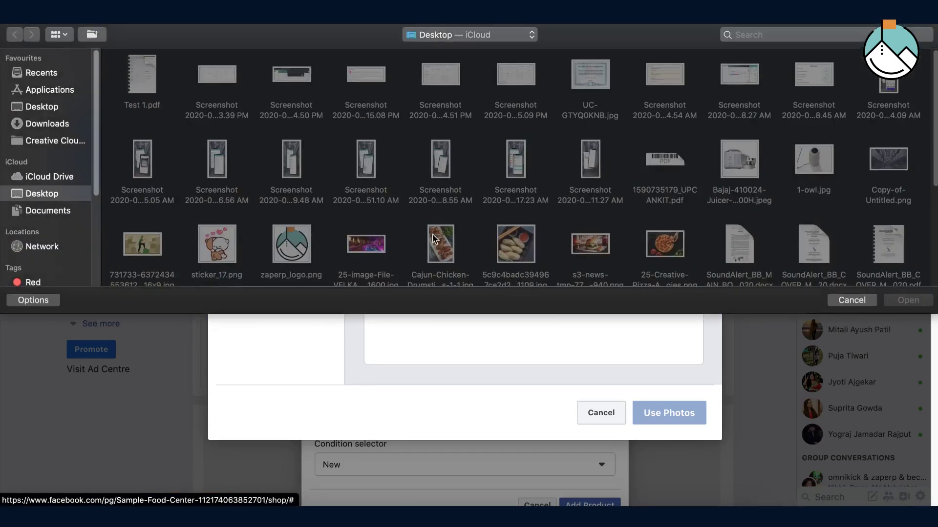
pyautogui.doubleClick(513, 247)
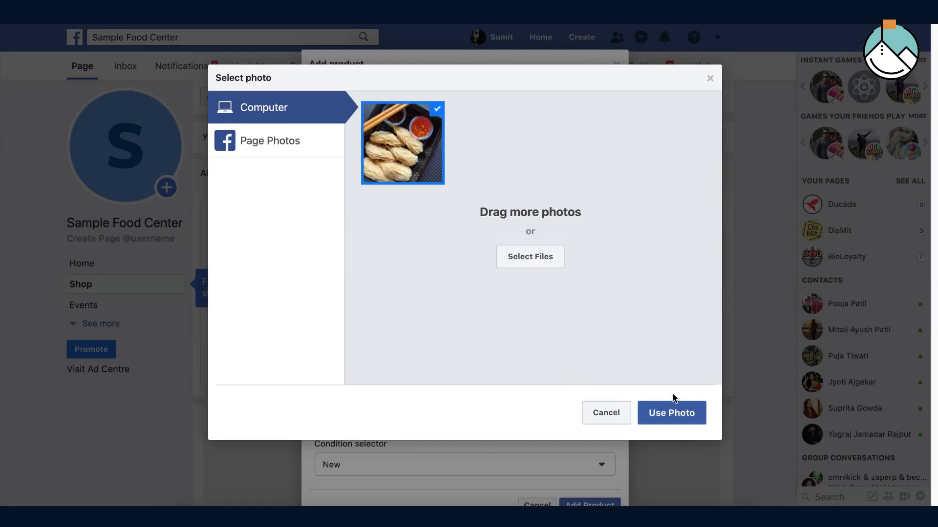
pyautogui.click(675, 426)
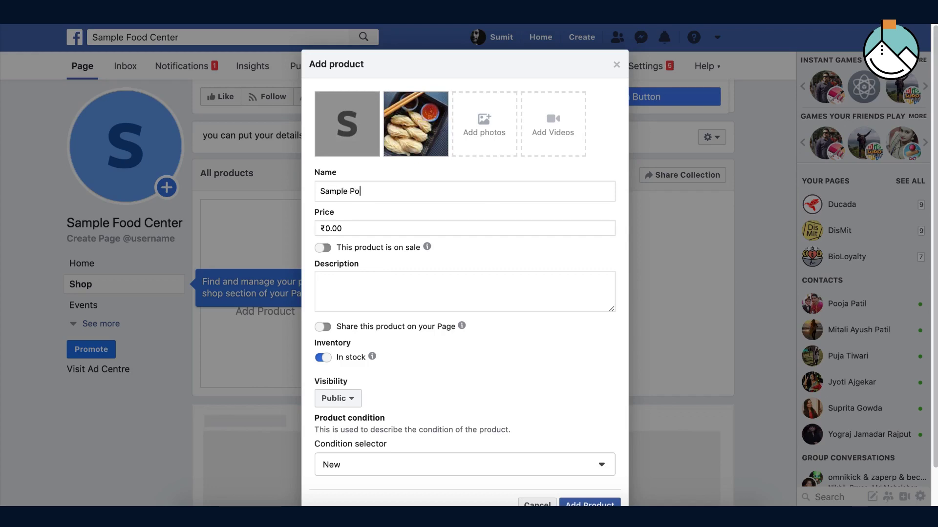
# Name it 'Sample Product 2', priced at ₹200, on sale for ₹150
pyautogui.write('uct 2')
pyautogui.click(356, 231)
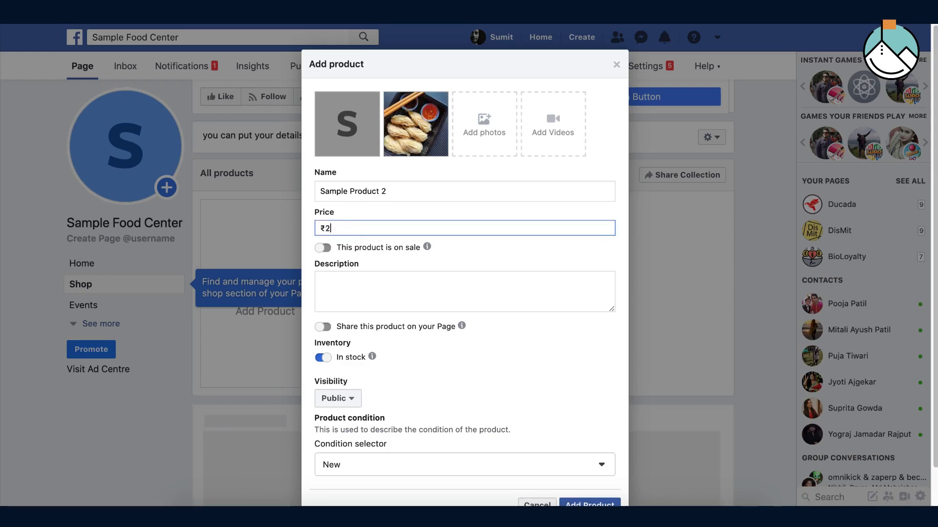
pyautogui.click(330, 249)
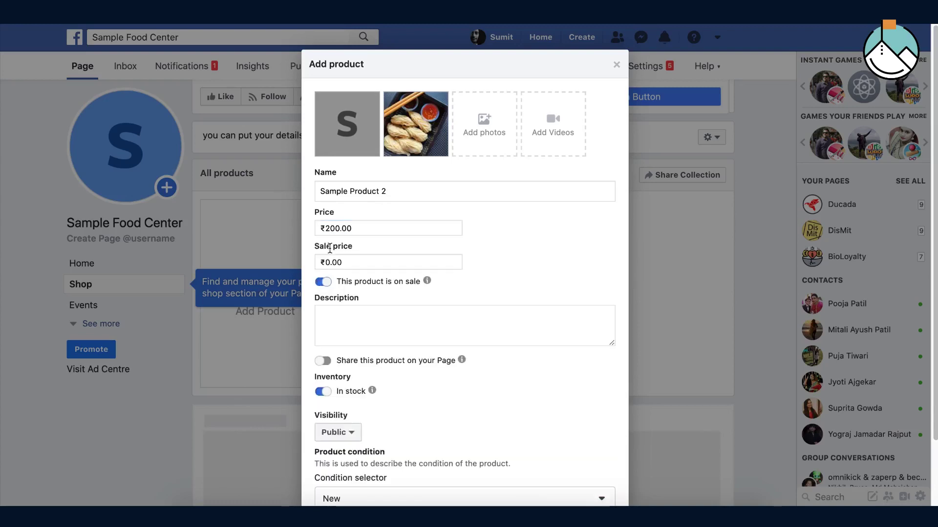
pyautogui.click(335, 261)
pyautogui.press('BackSpace')
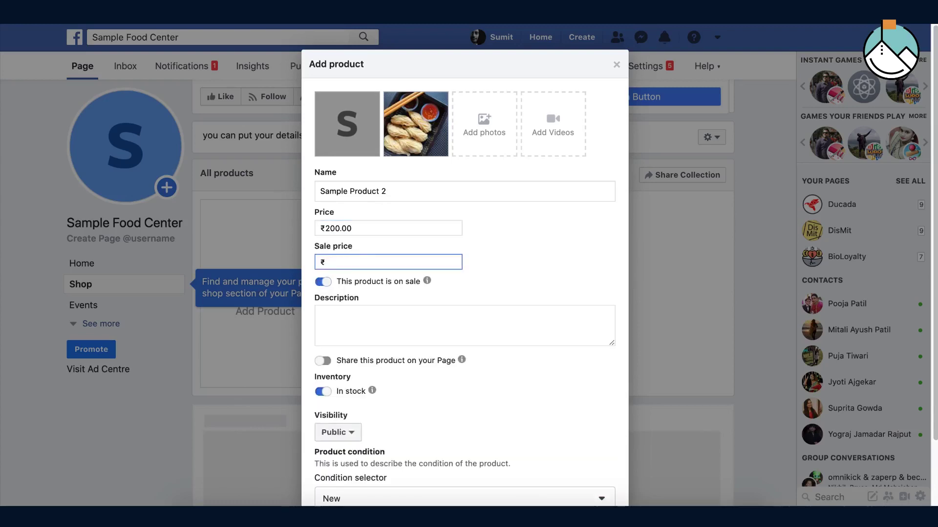
pyautogui.write('150')
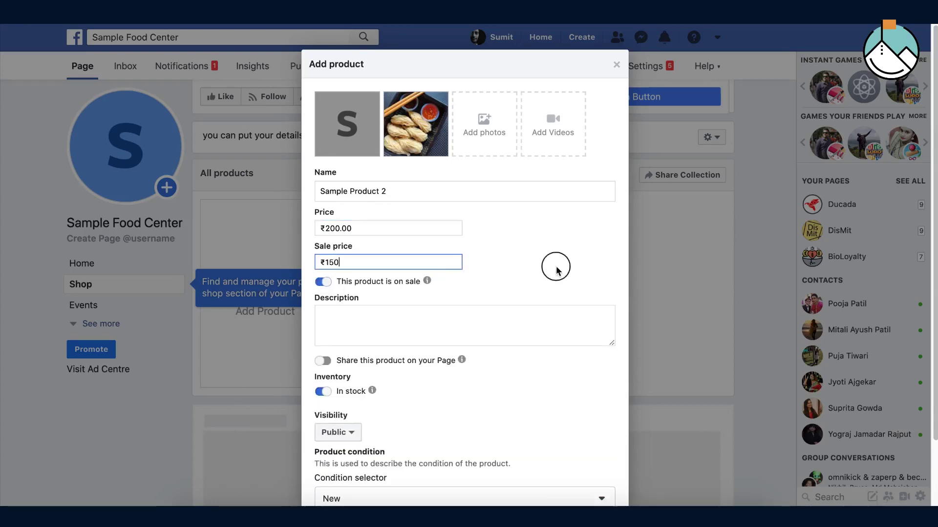
# Add a description, share the product to the Page, keep Public visibility, and submit
pyautogui.click(450, 332)
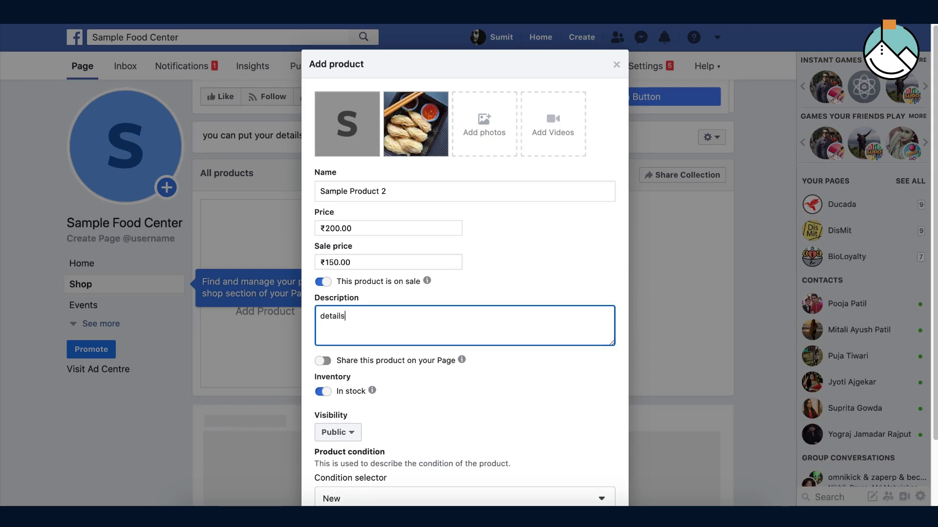
pyautogui.scroll(-1, 439, 345)
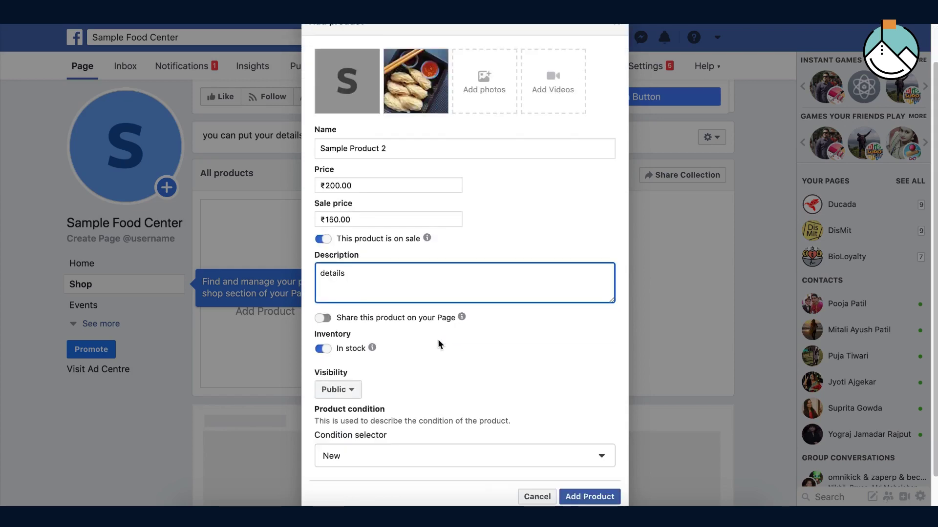
pyautogui.click(323, 319)
pyautogui.click(346, 406)
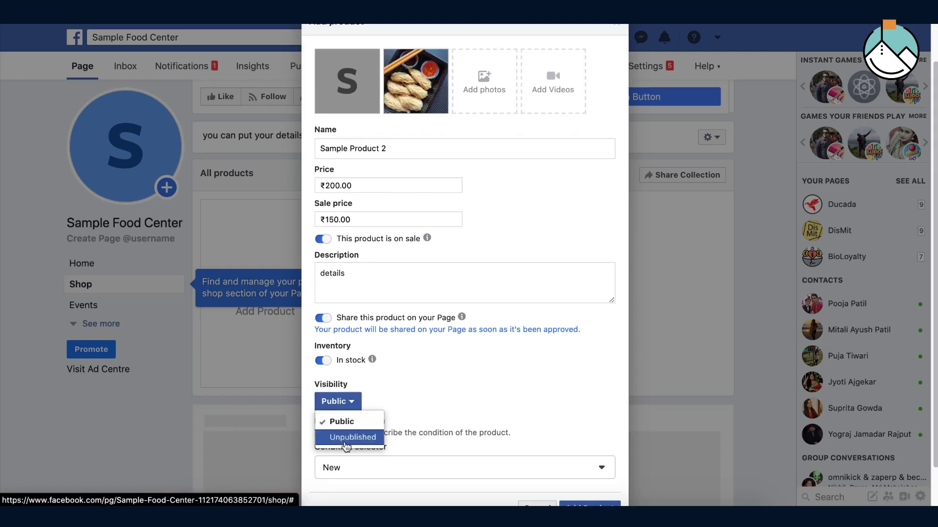
pyautogui.click(339, 421)
pyautogui.scroll(-1, 424, 401)
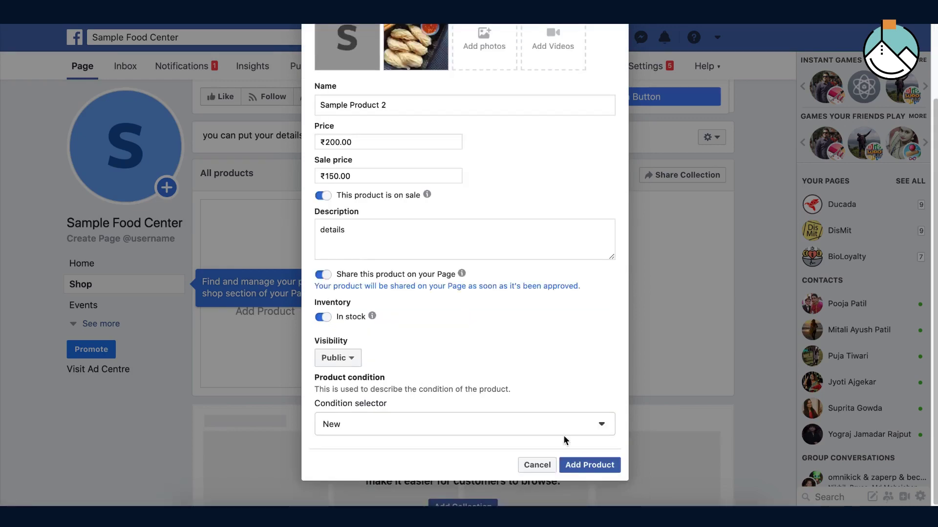
pyautogui.click(586, 467)
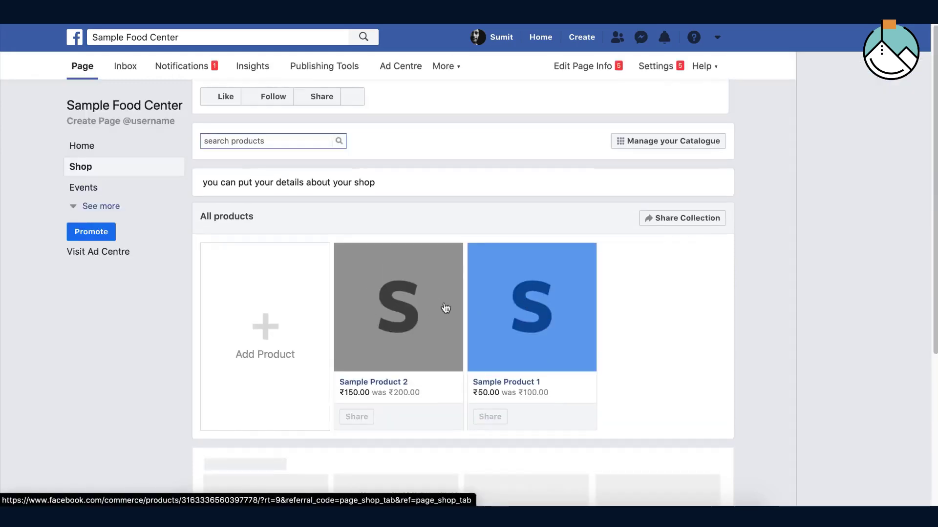
# Check both on-sale products in the Shop list and close the managing-products tip
pyautogui.scroll(-6, 408, 270)
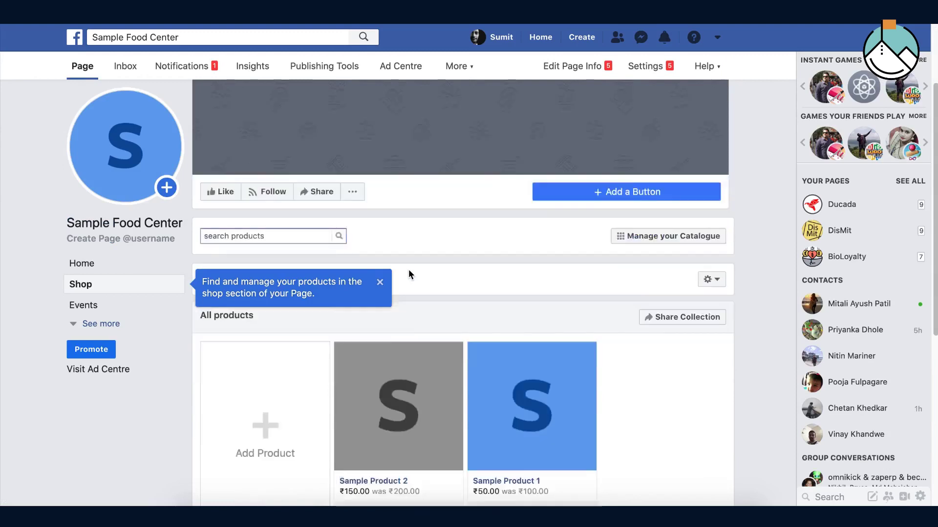
pyautogui.scroll(-1, 410, 272)
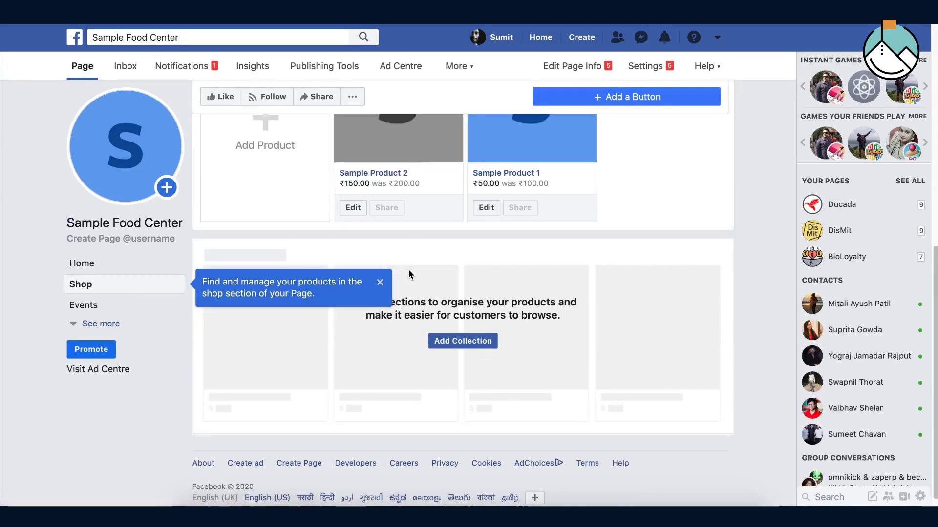
pyautogui.click(379, 282)
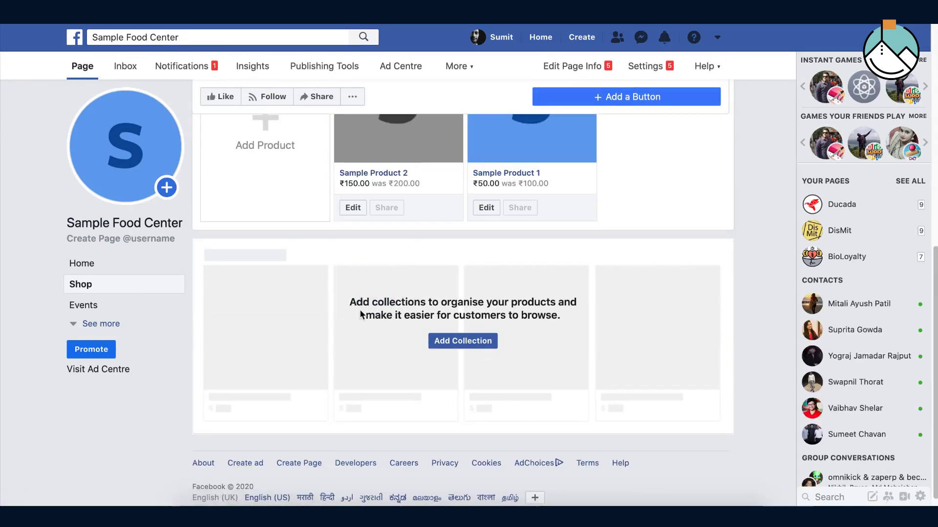
pyautogui.click(336, 303)
pyautogui.click(462, 347)
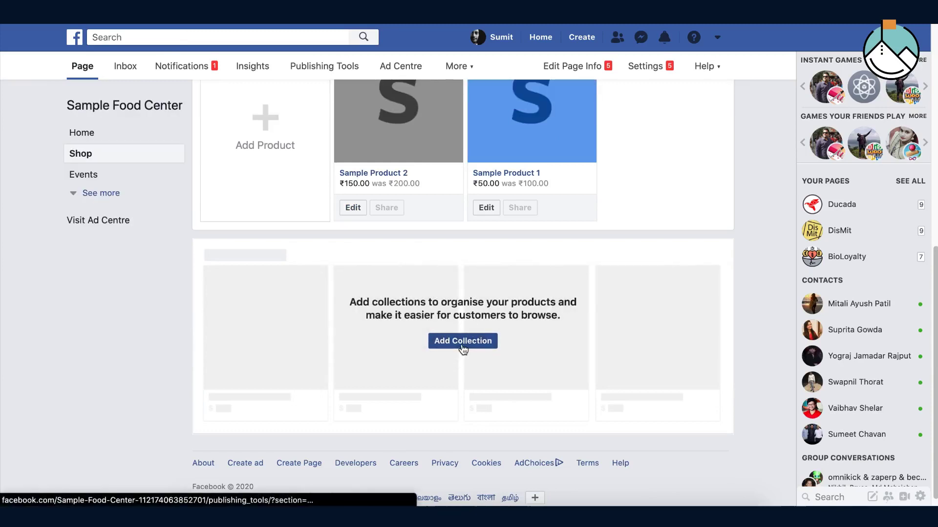
# Create a new collection named 'Sample Collection' and mark it as featured
pyautogui.click(462, 344)
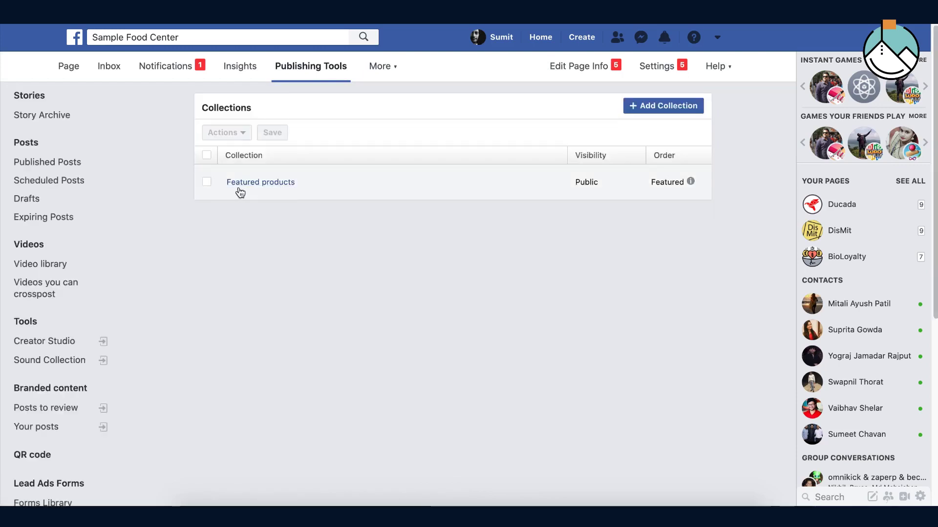
pyautogui.click(662, 109)
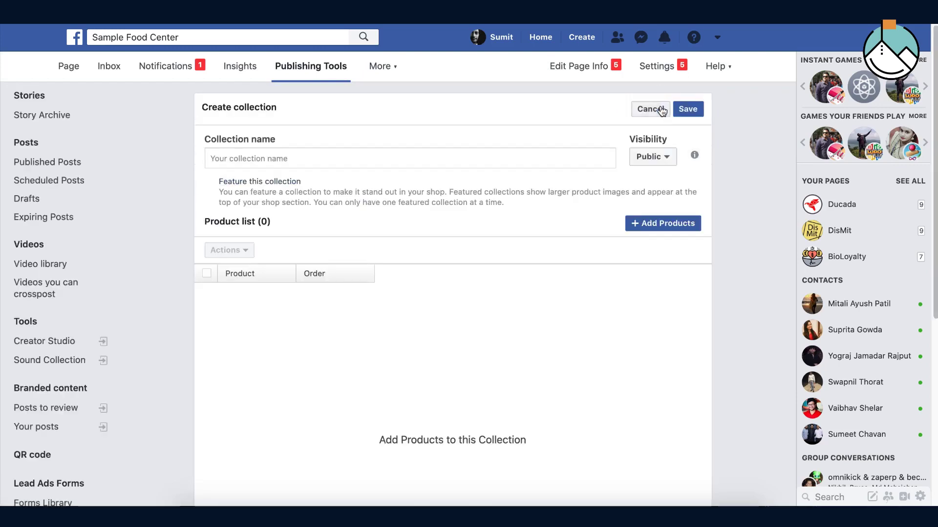
pyautogui.click(344, 160)
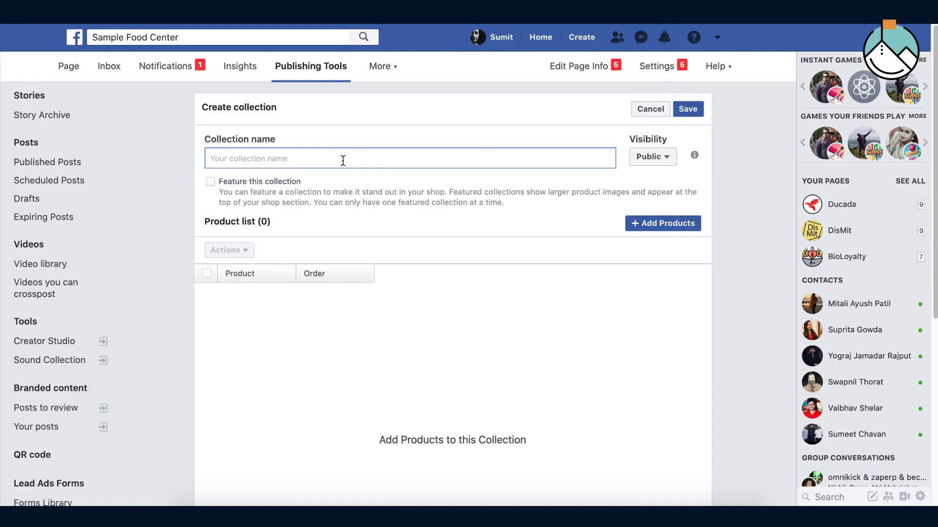
pyautogui.write('Sample Collection')
pyautogui.moveTo(216, 193); pyautogui.dragTo(432, 201)
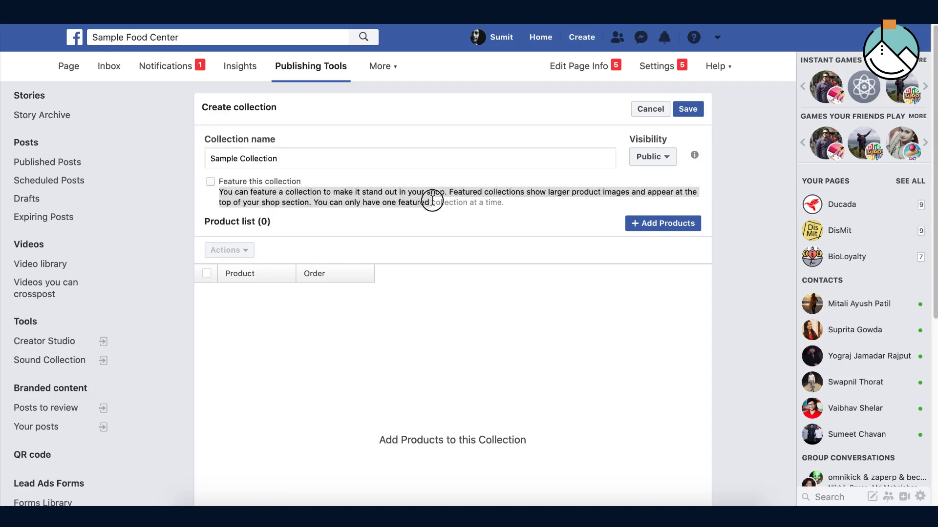
pyautogui.click(211, 183)
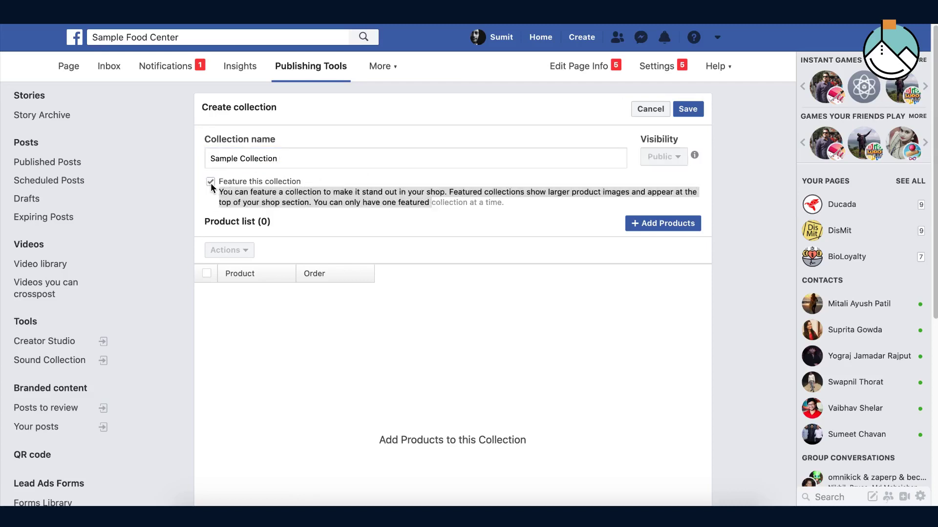
# Select both sample products and add them to the collection
pyautogui.click(661, 225)
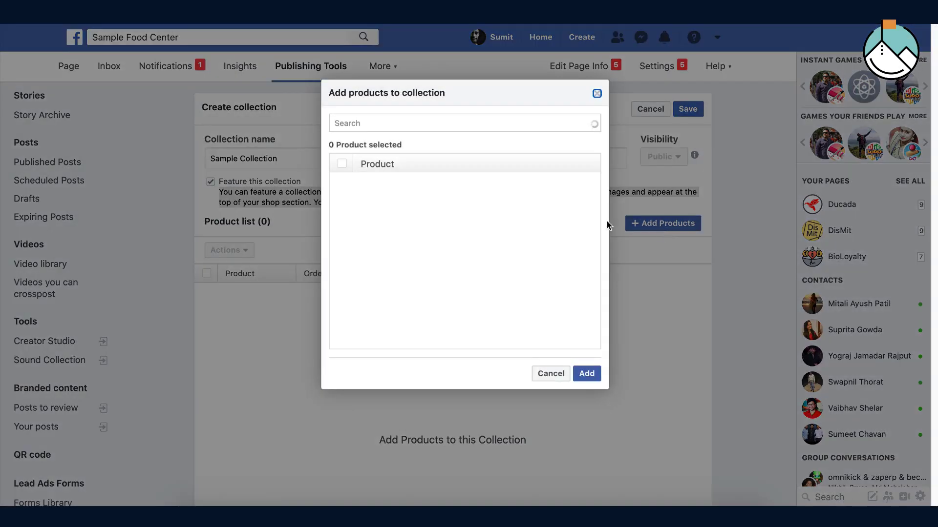
pyautogui.click(342, 165)
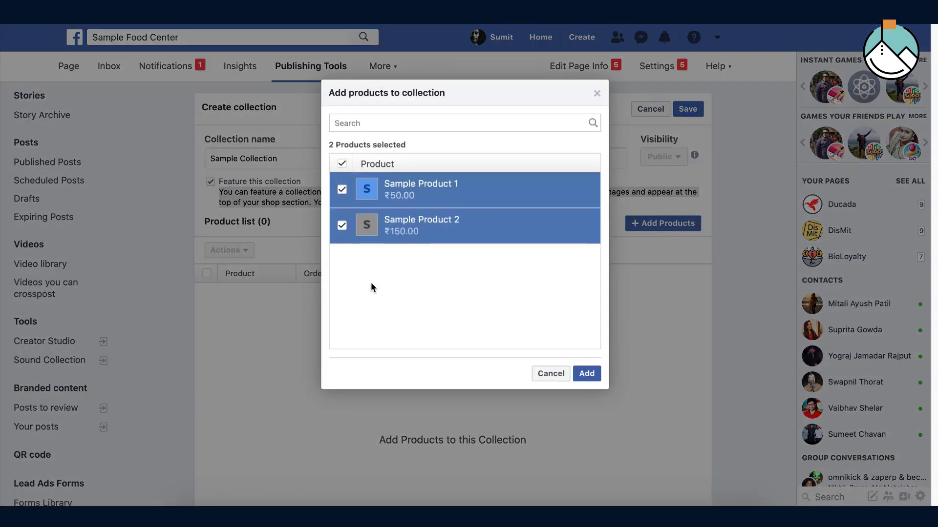
pyautogui.click(358, 123)
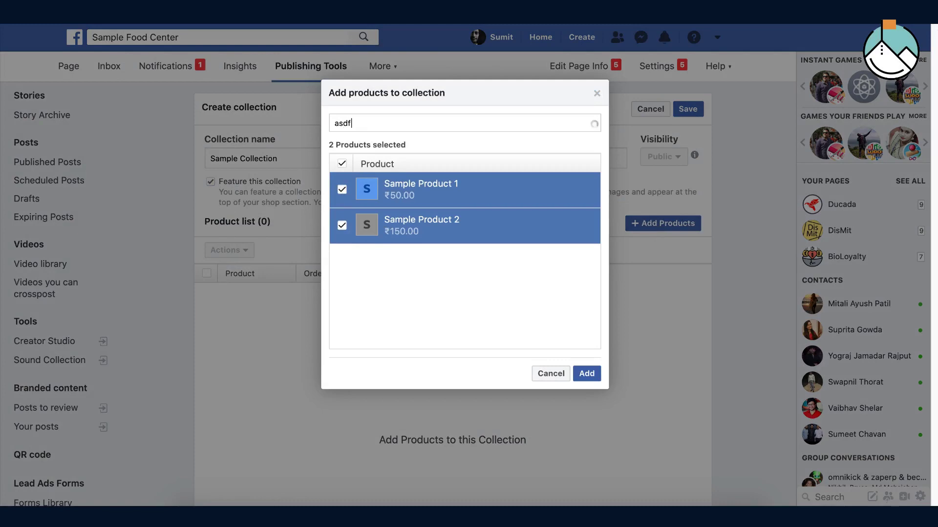
pyautogui.write('asdf')
pyautogui.press('BackSpace')
pyautogui.press('BackSpace')
pyautogui.press('BackSpace')
pyautogui.press('BackSpace')
pyautogui.write('su')
pyautogui.press('BackSpace')
pyautogui.write('am')
pyautogui.click(587, 374)
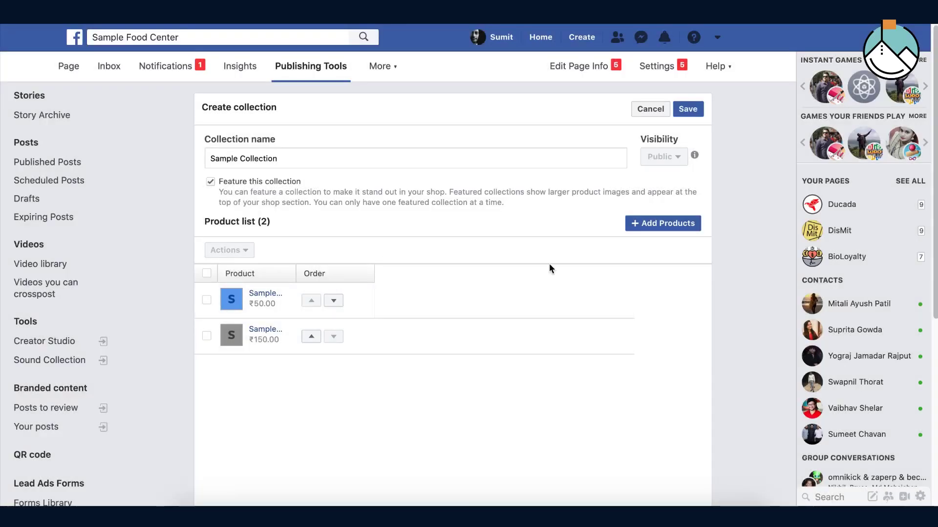
# Save Sample Collection, reopen it, view Sample Product 2's public page, then return home
pyautogui.click(684, 155)
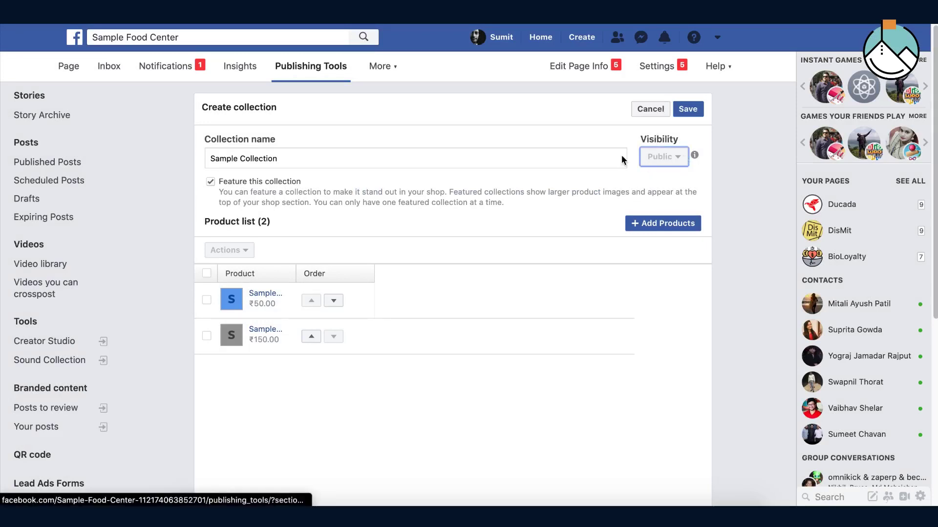
pyautogui.click(672, 107)
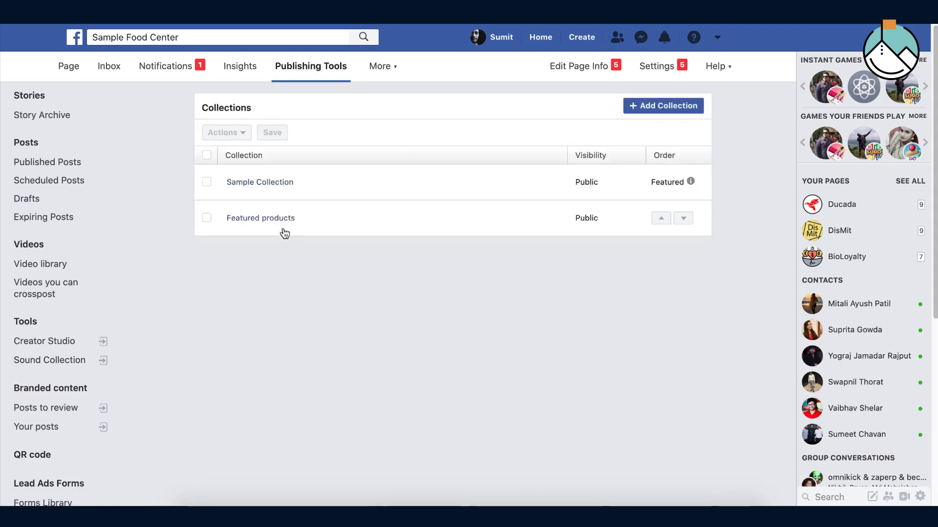
pyautogui.moveTo(224, 182); pyautogui.dragTo(314, 189)
pyautogui.click(314, 186)
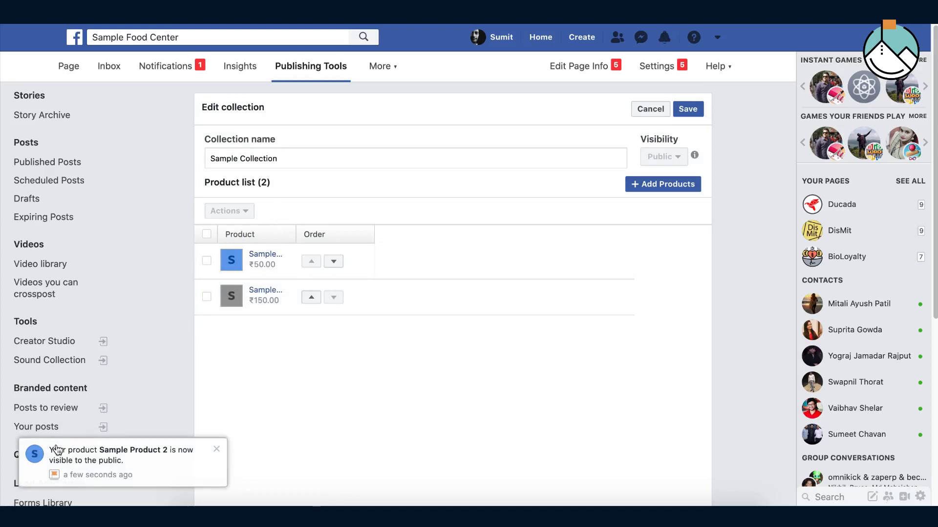
pyautogui.click(43, 457)
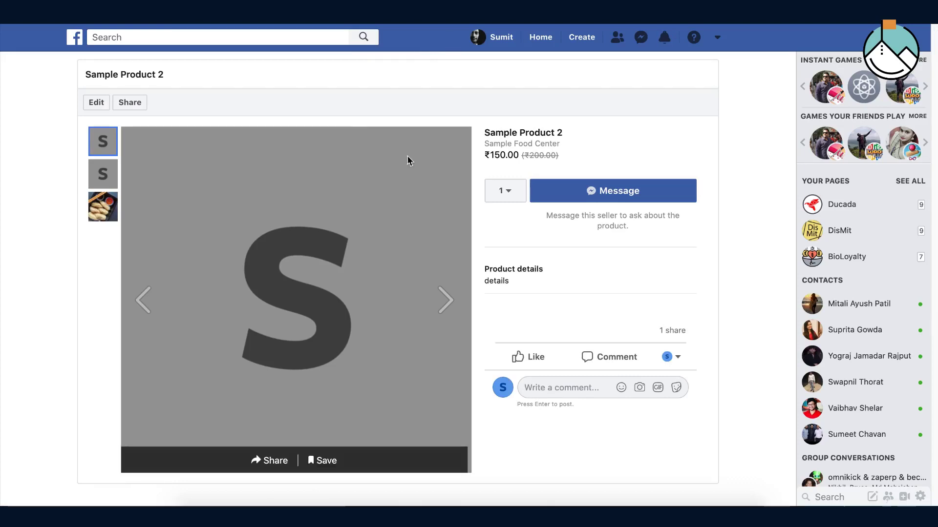
pyautogui.click(80, 43)
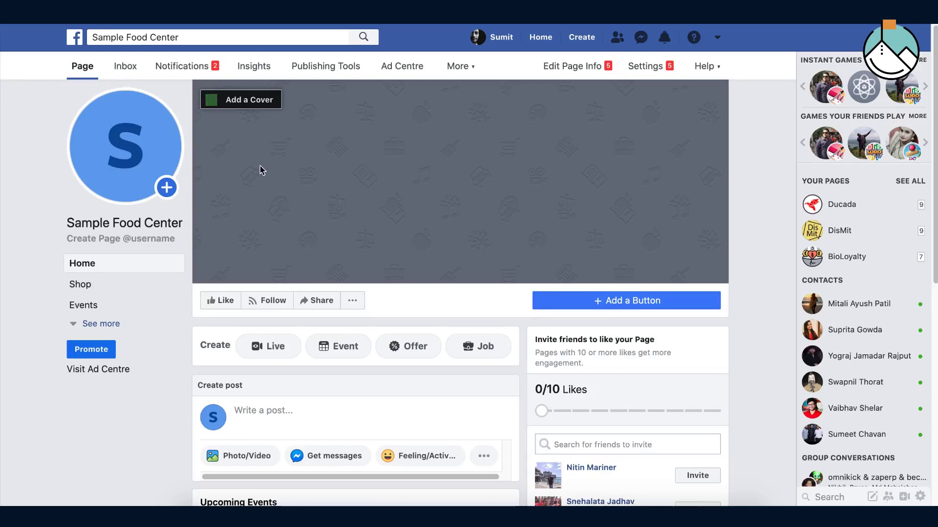
# Open the Sample Food Center Shop and review Sample Collection and both sale-priced products under All products
pyautogui.click(94, 288)
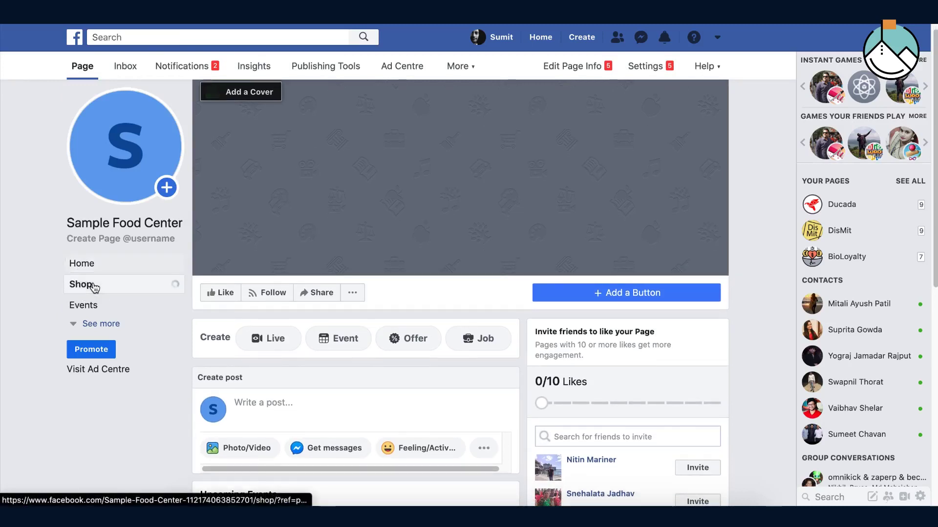
pyautogui.scroll(-3, 382, 200)
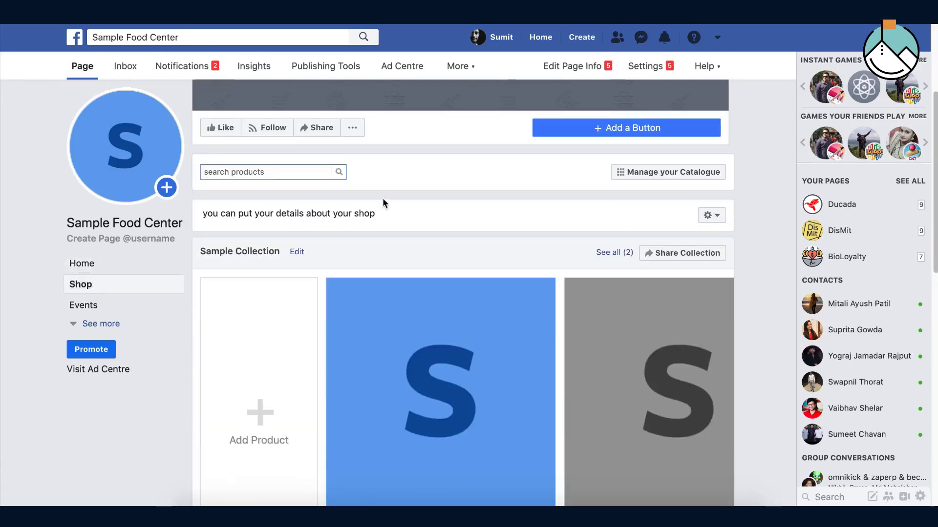
pyautogui.scroll(-3, 382, 200)
pyautogui.scroll(-3, 383, 203)
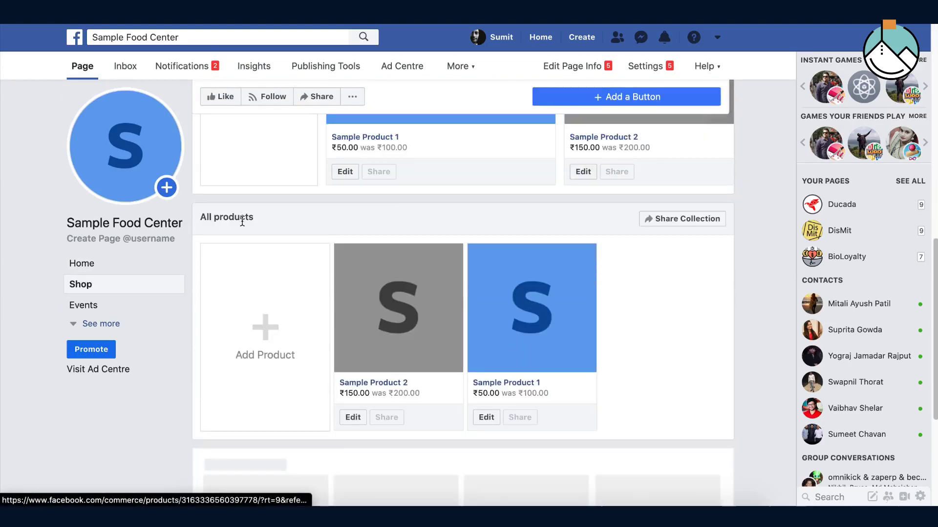
pyautogui.moveTo(242, 221); pyautogui.dragTo(324, 237)
pyautogui.scroll(-4, 323, 232)
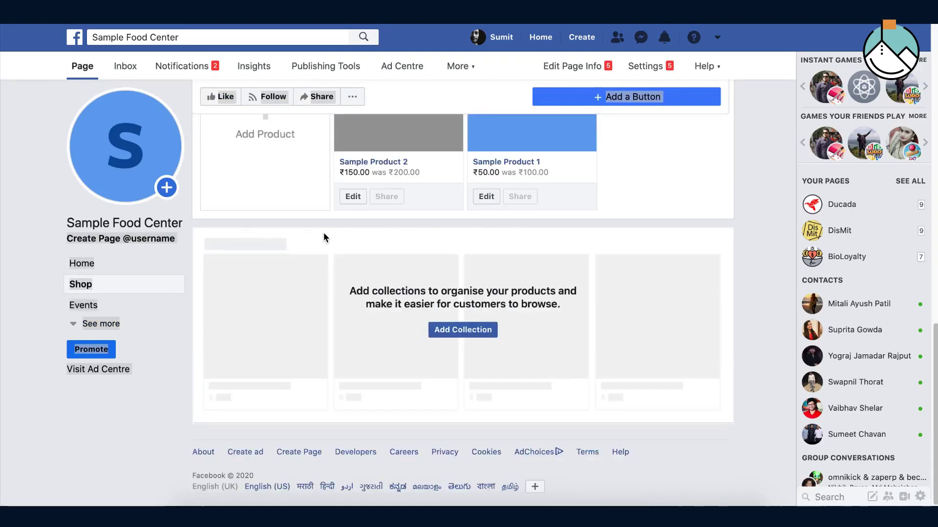